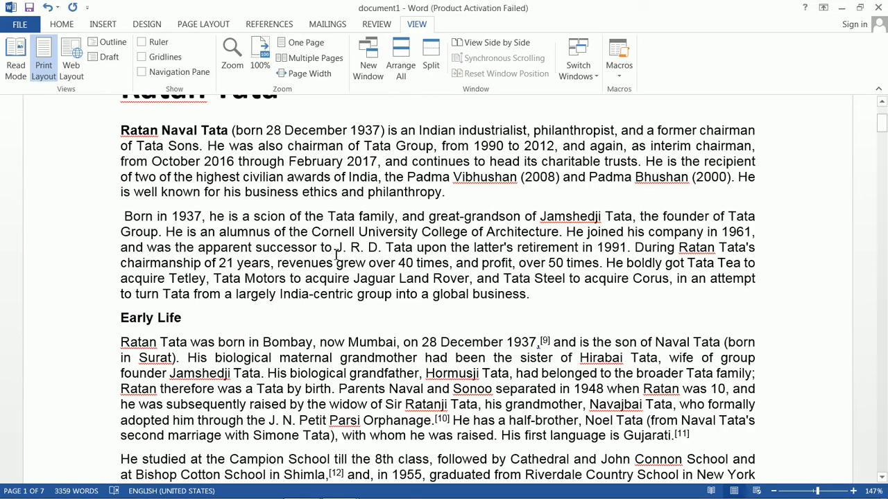
- Switch the document to Read Mode and page through it to the end
{"action": "scroll", "coordinate": [334, 254], "scroll_direction": "down", "scroll_amount": 20}
{"action": "scroll", "coordinate": [334, 255], "scroll_direction": "down", "scroll_amount": 20}
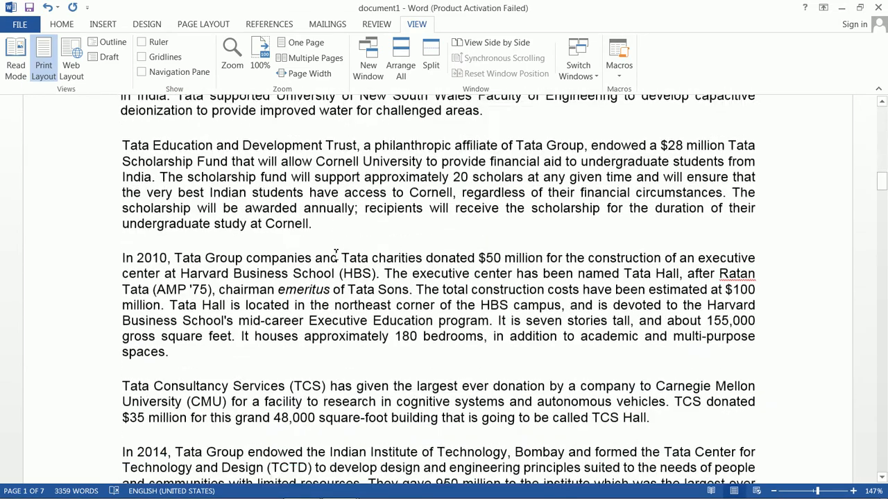
{"action": "scroll", "coordinate": [335, 256], "scroll_direction": "up", "scroll_amount": 6}
{"action": "scroll", "coordinate": [335, 255], "scroll_direction": "up", "scroll_amount": 20}
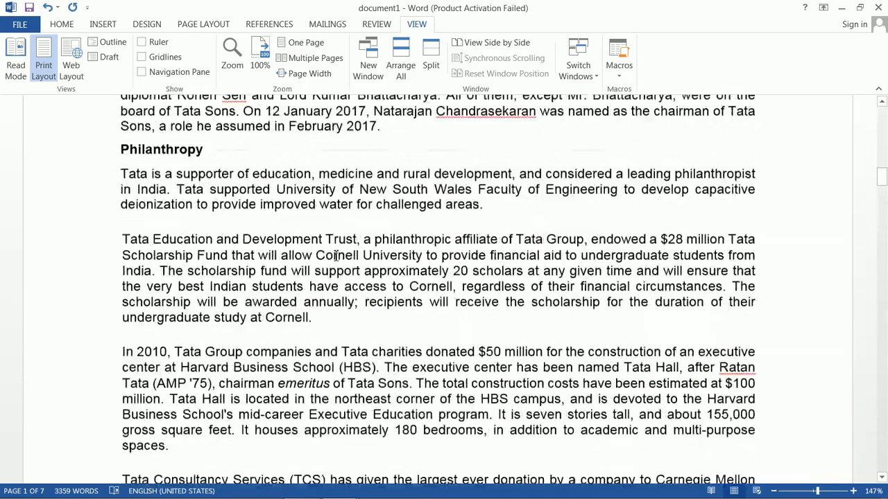
{"action": "scroll", "coordinate": [337, 253], "scroll_direction": "down", "scroll_amount": 5}
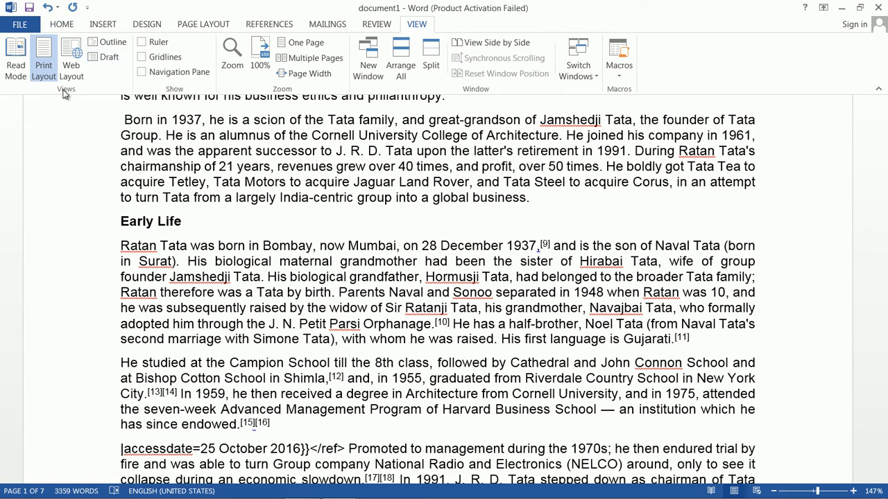
{"action": "left_click", "coordinate": [19, 56]}
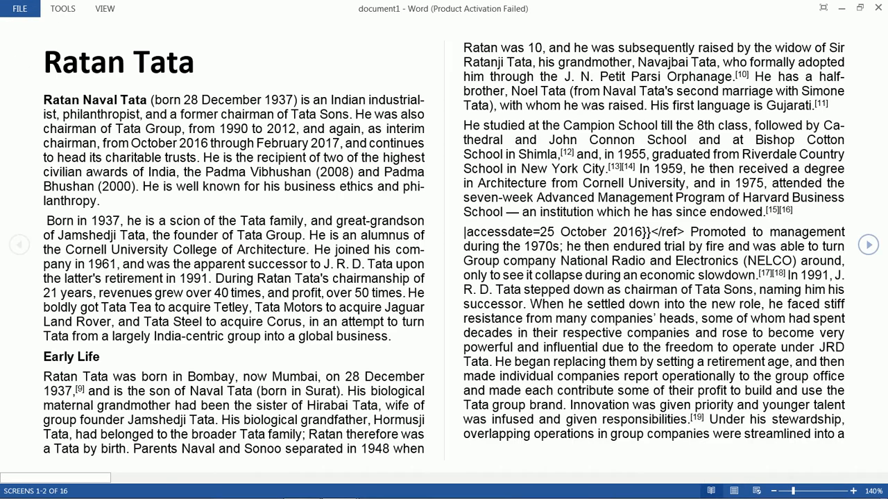
{"action": "left_click", "coordinate": [867, 247]}
{"action": "left_click", "coordinate": [867, 247]}
{"action": "left_click", "coordinate": [868, 247]}
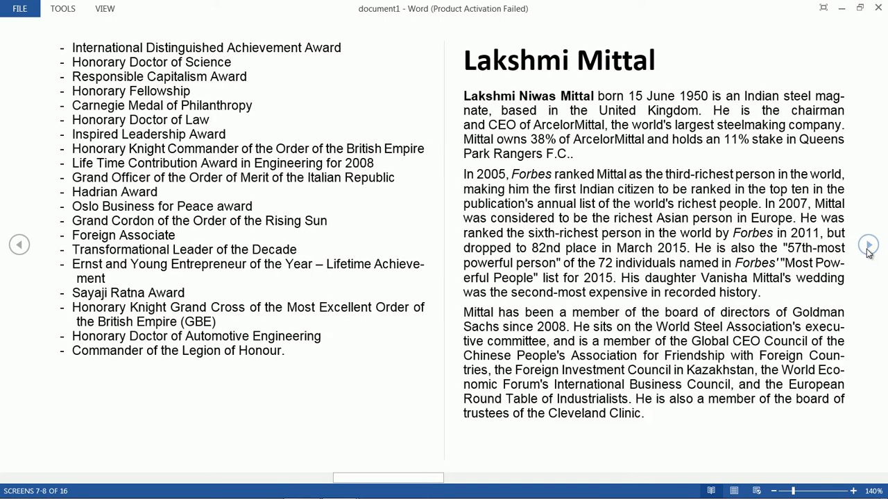
{"action": "left_click", "coordinate": [867, 247]}
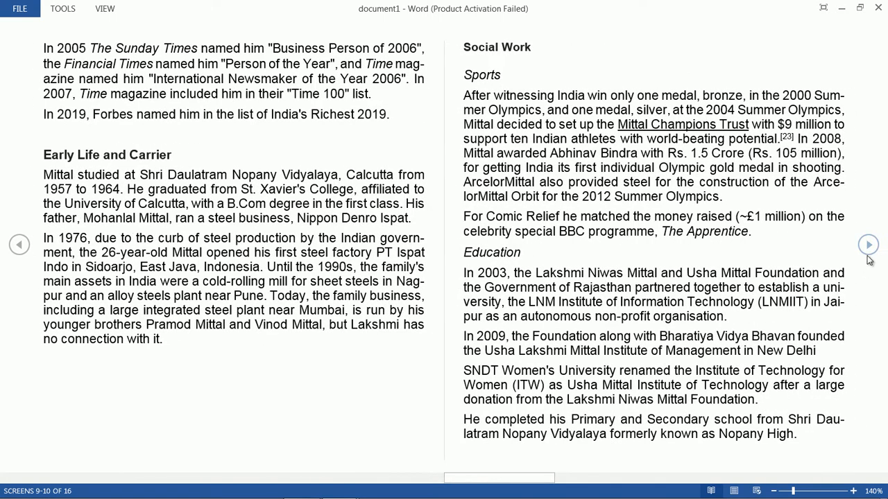
{"action": "left_click", "coordinate": [869, 248]}
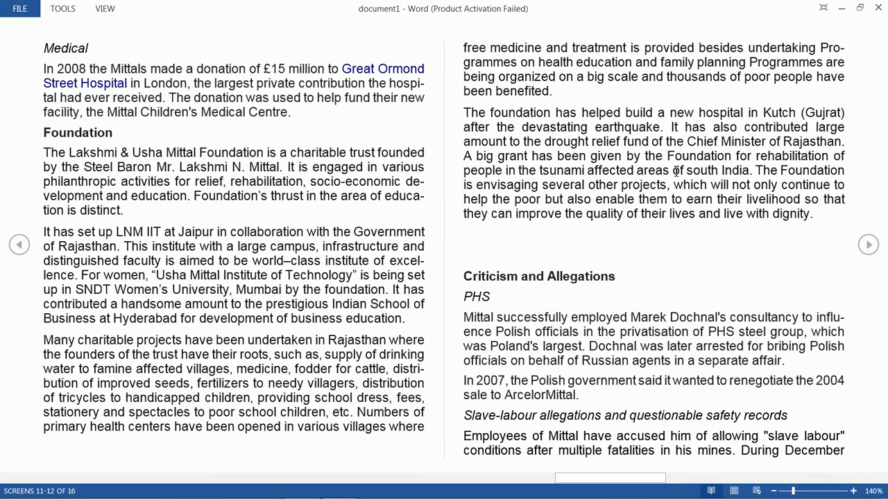
{"action": "left_click", "coordinate": [866, 248]}
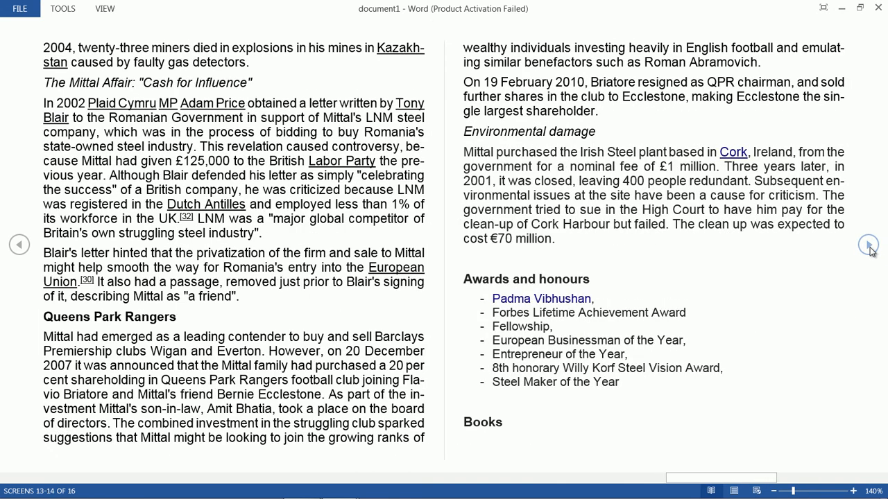
{"action": "left_click", "coordinate": [868, 248]}
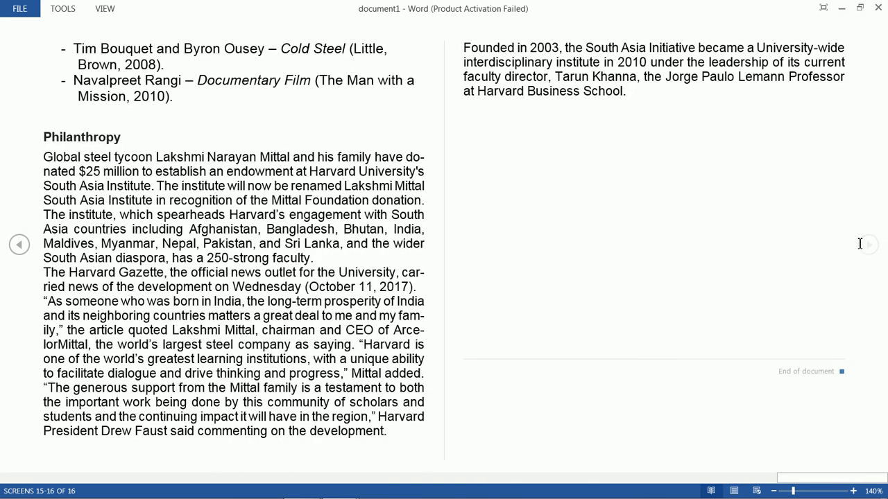
- Return the document to Print Layout and display the ruler
{"action": "key", "text": "Escape"}
{"action": "left_click", "coordinate": [40, 63]}
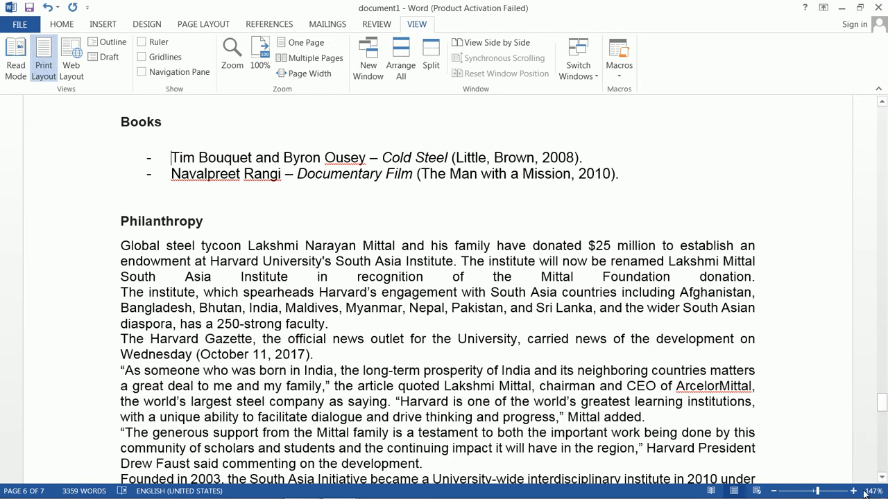
{"action": "left_click_drag", "start_coordinate": [881, 402], "coordinate": [882, 253]}
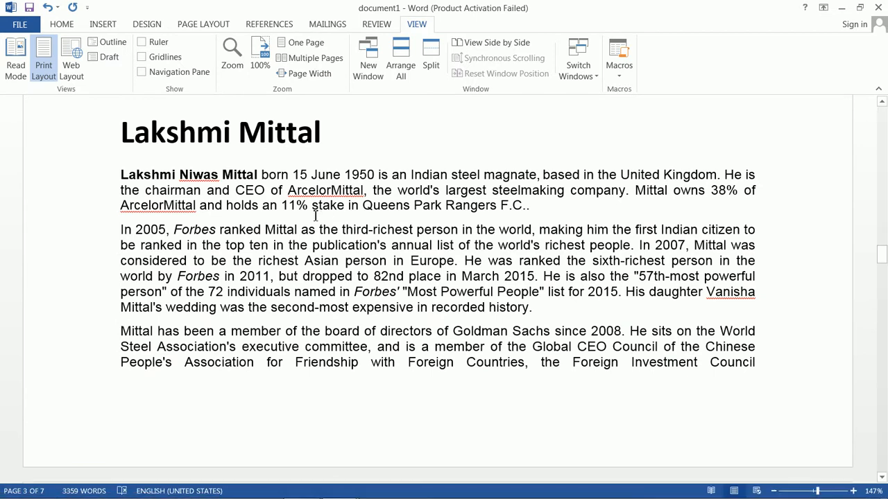
{"action": "left_click", "coordinate": [159, 42]}
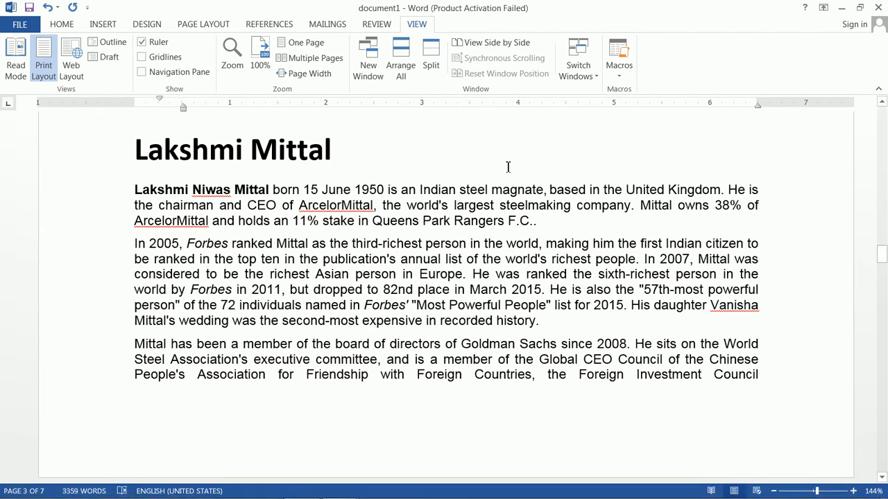
- Switch the document to Web Layout and look through it back to the Ratan Tata title
{"action": "scroll", "coordinate": [464, 258], "scroll_direction": "down", "scroll_amount": 4}
{"action": "scroll", "coordinate": [464, 262], "scroll_direction": "up", "scroll_amount": 5}
{"action": "scroll", "coordinate": [463, 262], "scroll_direction": "up", "scroll_amount": 20}
{"action": "scroll", "coordinate": [476, 260], "scroll_direction": "up", "scroll_amount": 20}
{"action": "scroll", "coordinate": [480, 257], "scroll_direction": "up", "scroll_amount": 1}
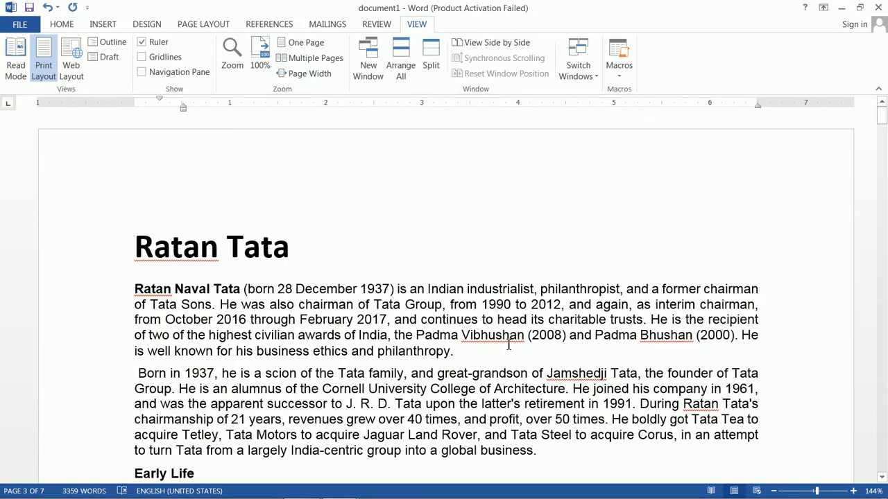
{"action": "left_click", "coordinate": [82, 62]}
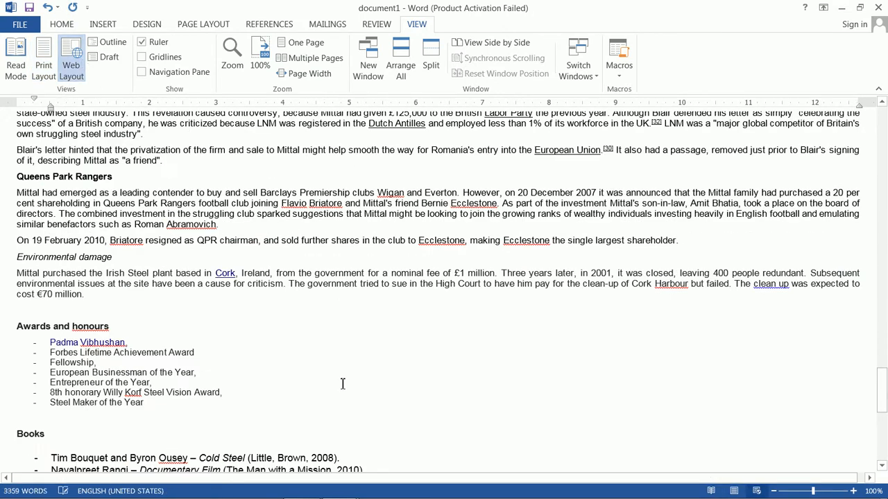
{"action": "scroll", "coordinate": [356, 385], "scroll_direction": "up", "scroll_amount": 15}
{"action": "scroll", "coordinate": [356, 380], "scroll_direction": "up", "scroll_amount": 20}
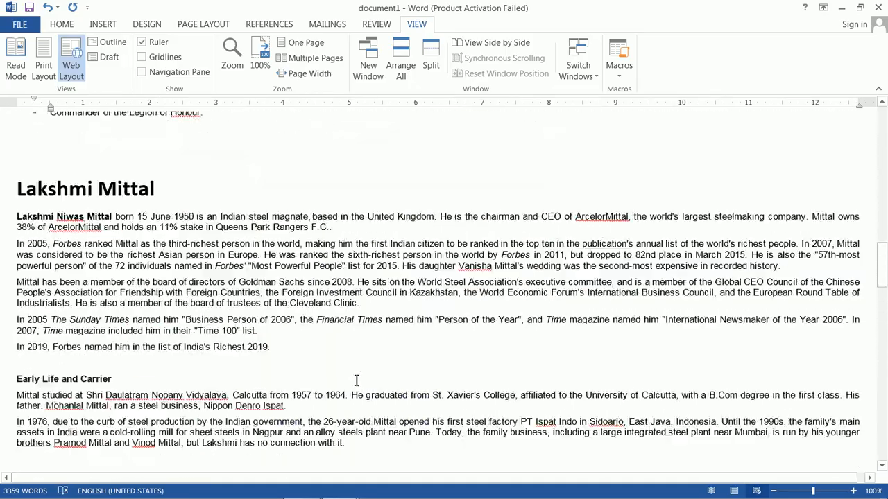
{"action": "scroll", "coordinate": [358, 376], "scroll_direction": "up", "scroll_amount": 20}
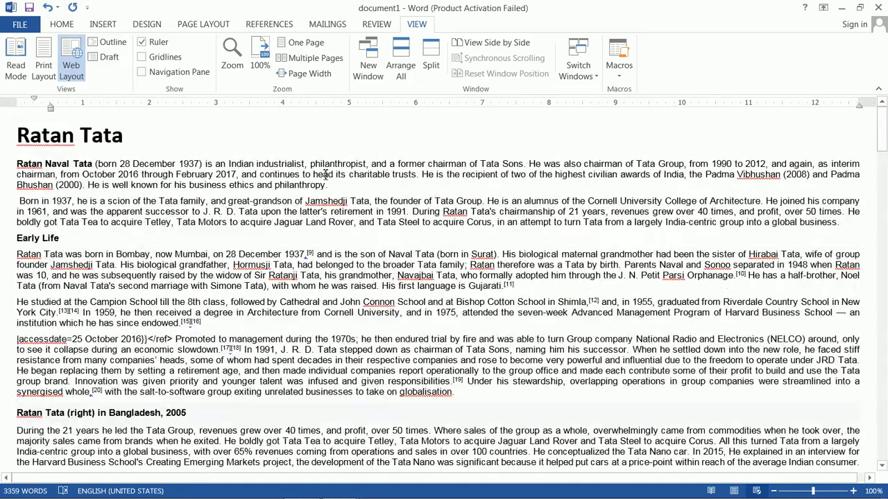
- Show the document in Outline view, look through its paragraphs, and close the outline
{"action": "left_click", "coordinate": [109, 43]}
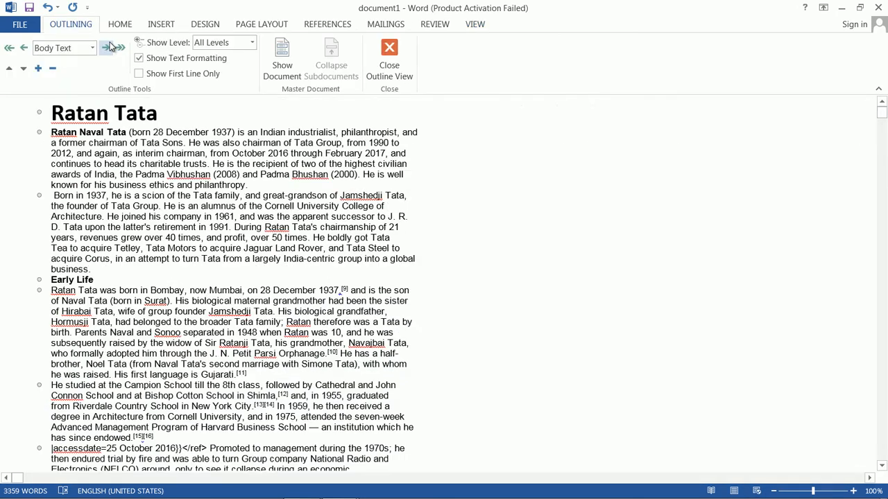
{"action": "scroll", "coordinate": [154, 276], "scroll_direction": "down", "scroll_amount": 20}
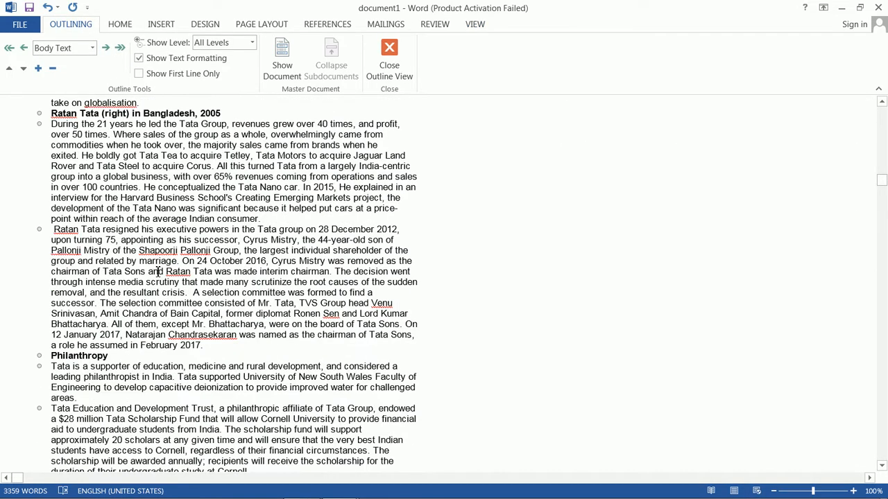
{"action": "scroll", "coordinate": [158, 272], "scroll_direction": "down", "scroll_amount": 20}
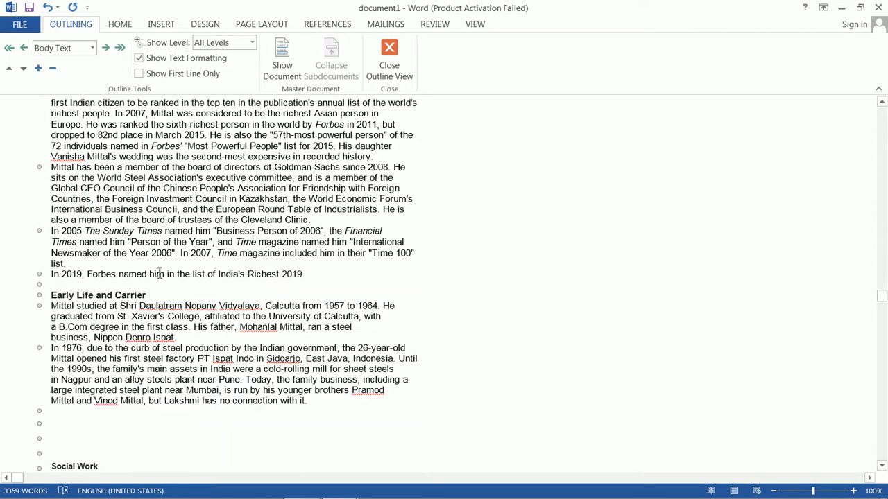
{"action": "scroll", "coordinate": [161, 273], "scroll_direction": "up", "scroll_amount": 20}
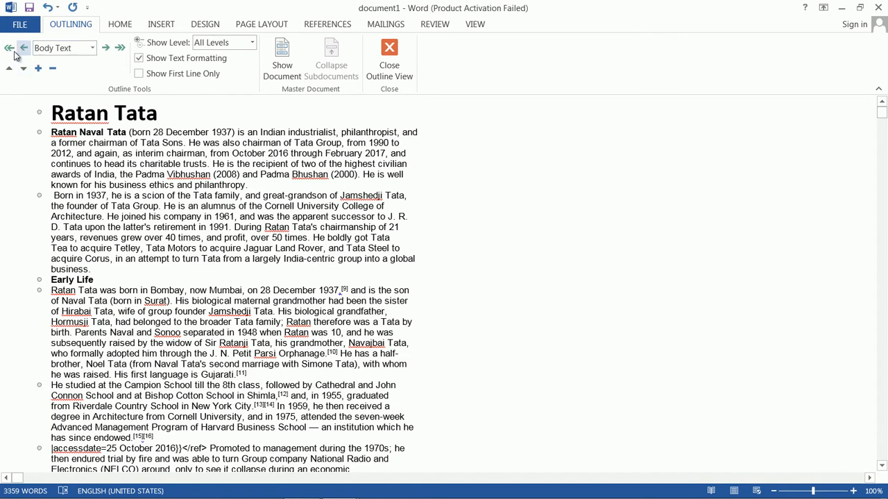
{"action": "left_click", "coordinate": [389, 61]}
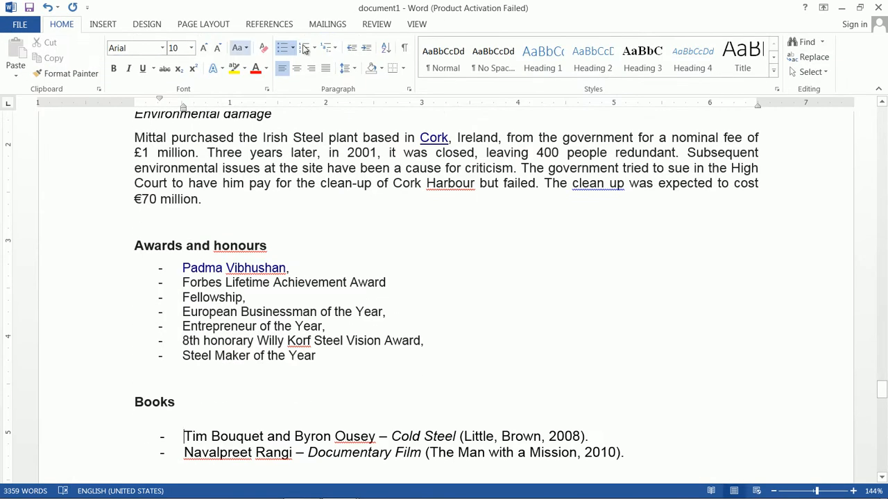
- Switch the document to Draft view and look through it from the end back to the beginning
{"action": "left_click", "coordinate": [416, 25]}
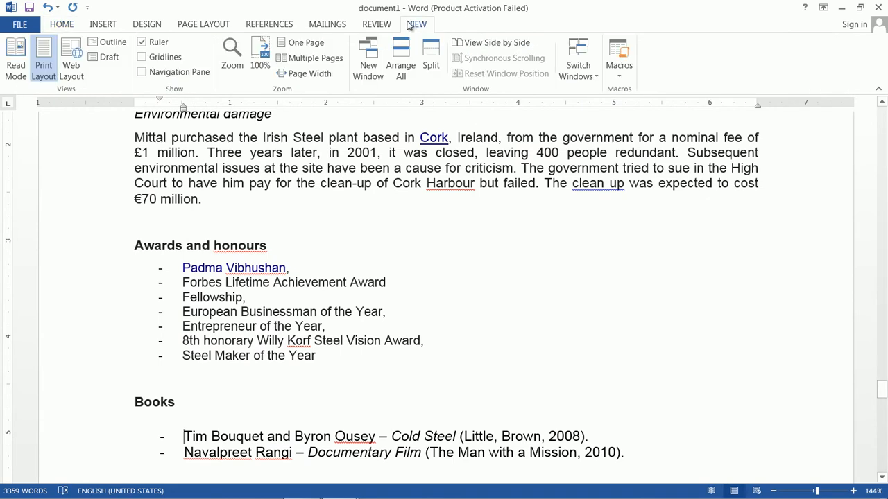
{"action": "left_click", "coordinate": [104, 59]}
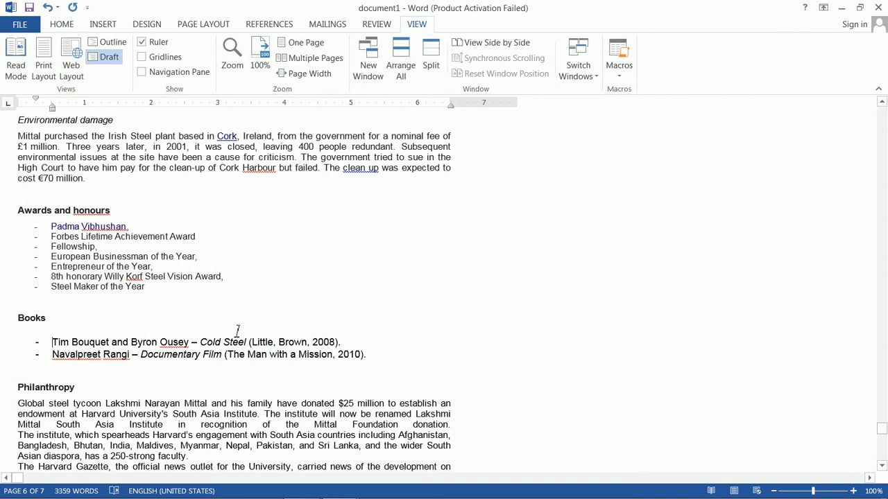
{"action": "scroll", "coordinate": [238, 332], "scroll_direction": "down", "scroll_amount": 10}
{"action": "scroll", "coordinate": [244, 322], "scroll_direction": "up", "scroll_amount": 20}
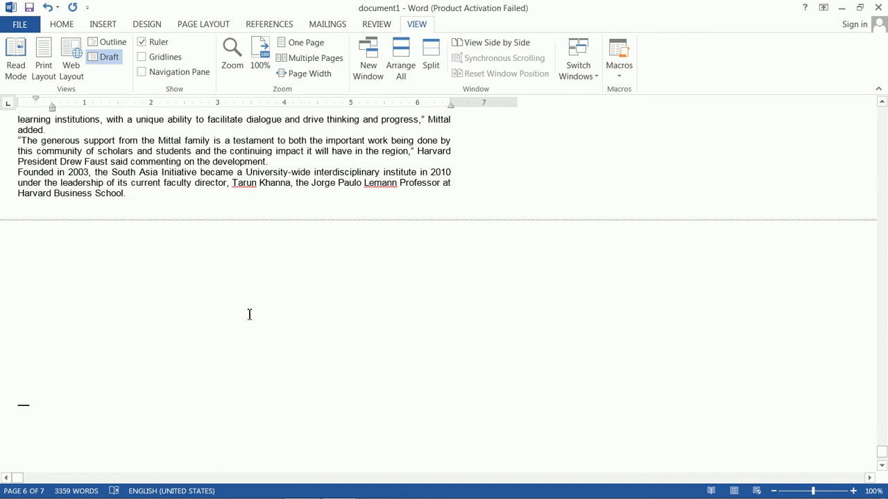
{"action": "scroll", "coordinate": [254, 309], "scroll_direction": "up", "scroll_amount": 20}
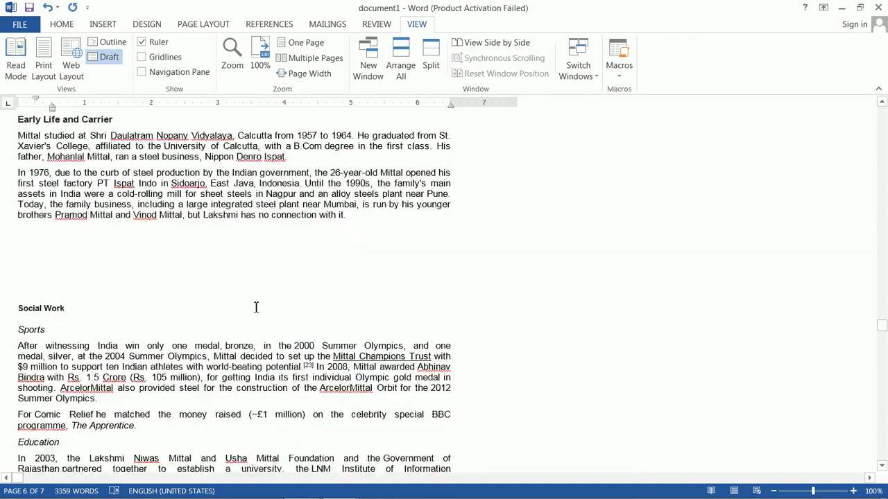
{"action": "scroll", "coordinate": [263, 299], "scroll_direction": "up", "scroll_amount": 15}
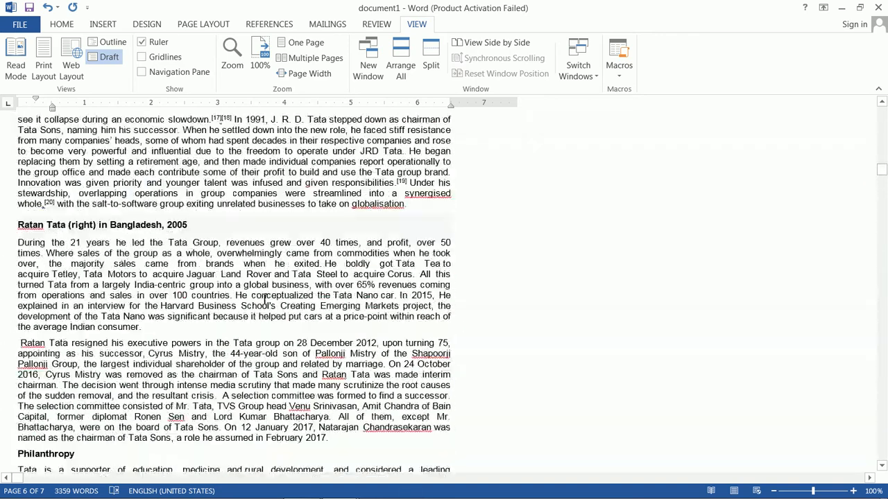
- Return to Print Layout, turn on the gridlines, and check them around the Awards and honours, Books and Philanthropy sections
{"action": "left_click", "coordinate": [44, 69]}
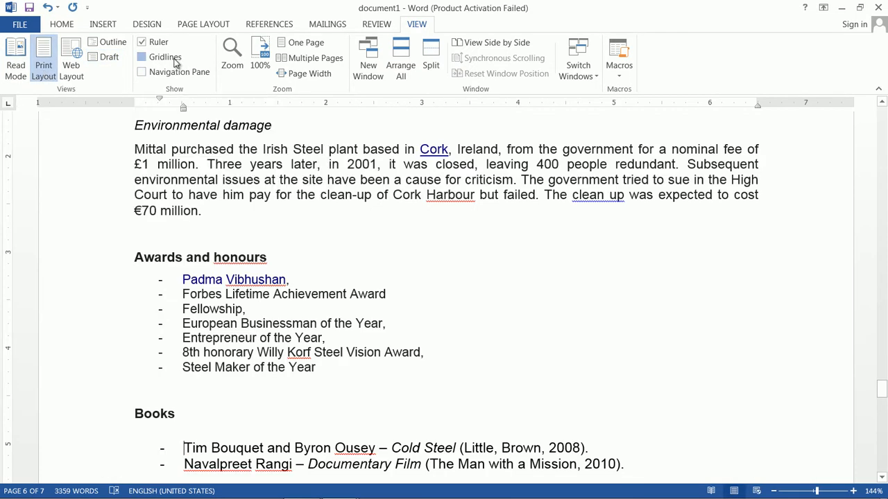
{"action": "left_click", "coordinate": [176, 63]}
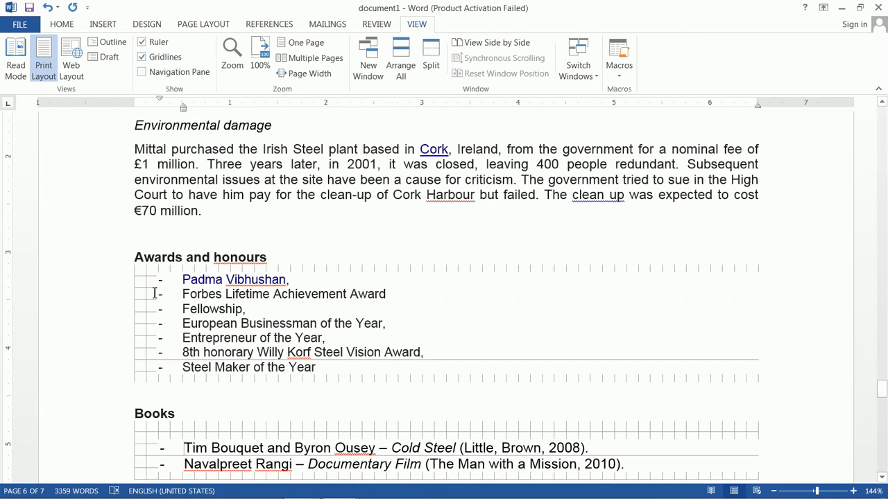
{"action": "scroll", "coordinate": [533, 354], "scroll_direction": "down", "scroll_amount": 8}
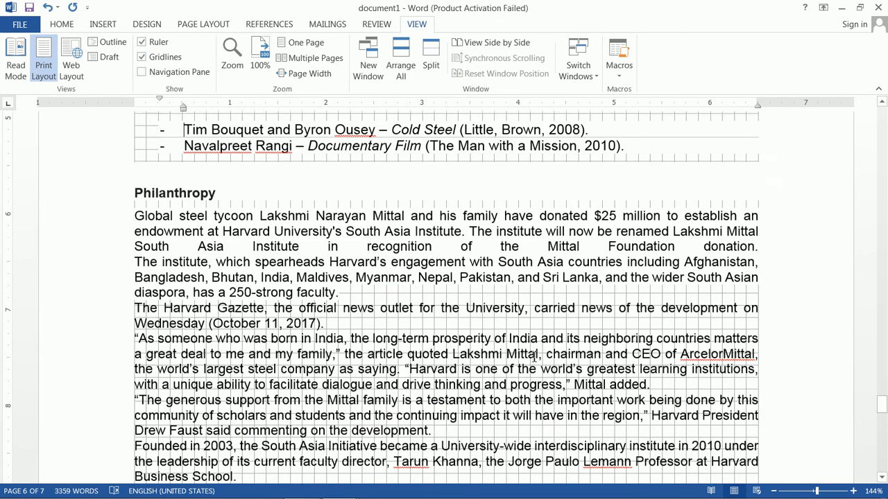
{"action": "scroll", "coordinate": [519, 338], "scroll_direction": "up", "scroll_amount": 7}
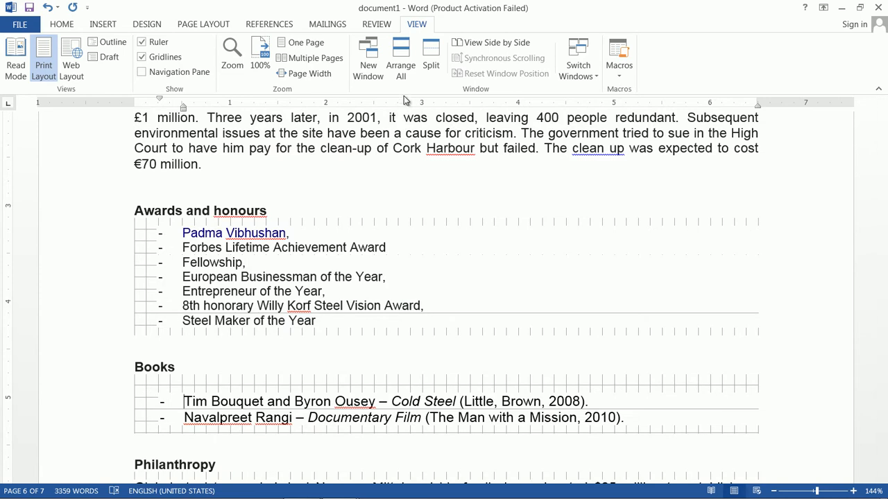
- Hide the gridlines and show the Navigation Pane with the document's headings while browsing back through the pages
{"action": "left_click", "coordinate": [360, 231]}
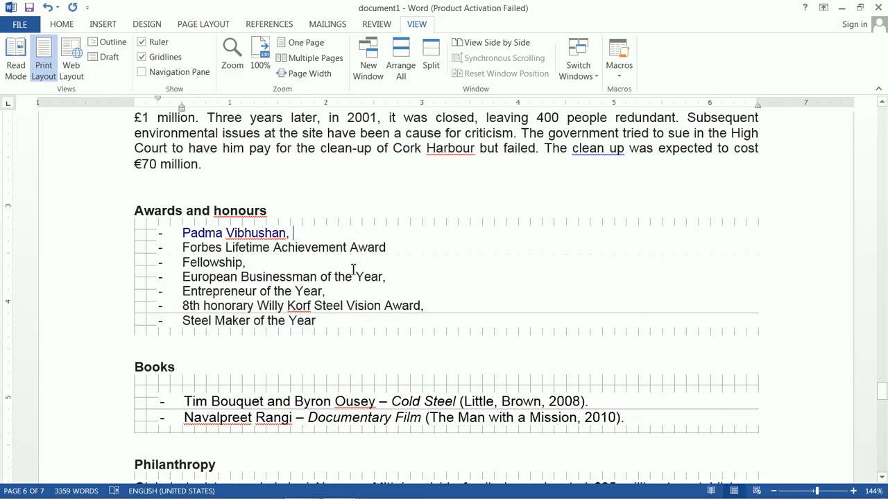
{"action": "left_click", "coordinate": [141, 57]}
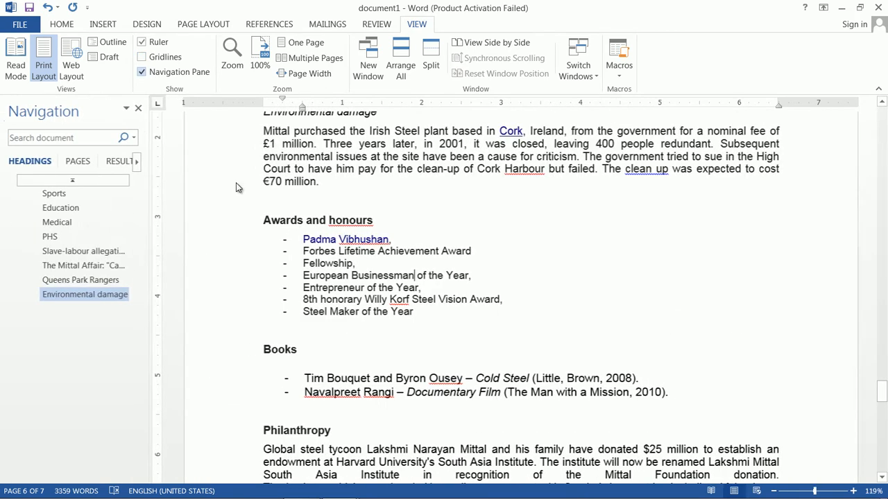
{"action": "scroll", "coordinate": [423, 207], "scroll_direction": "up", "scroll_amount": 20}
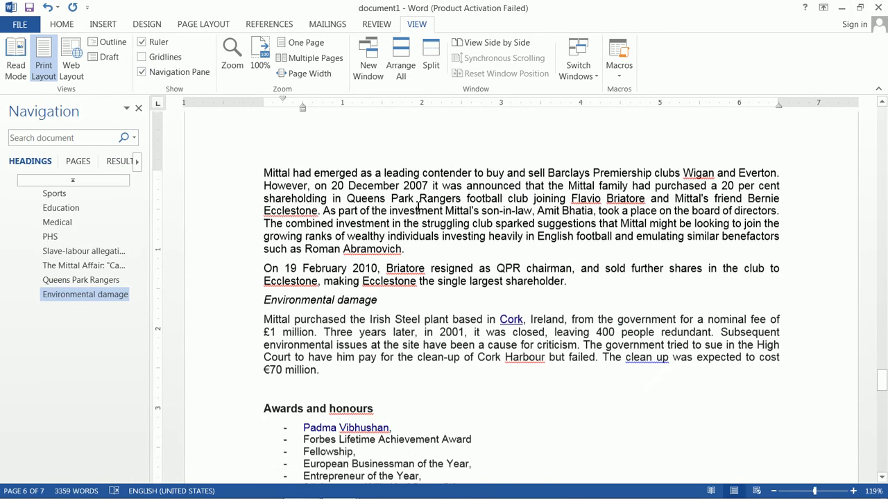
{"action": "scroll", "coordinate": [422, 207], "scroll_direction": "up", "scroll_amount": 15}
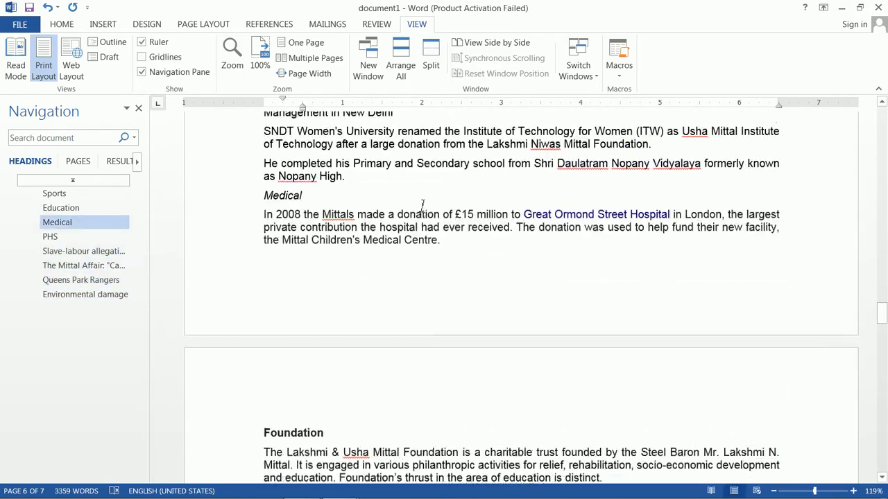
{"action": "scroll", "coordinate": [422, 202], "scroll_direction": "up", "scroll_amount": 15}
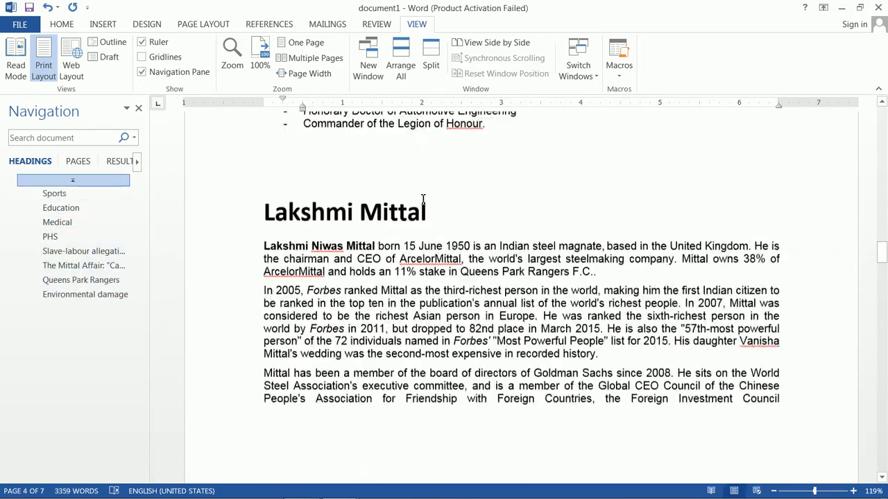
{"action": "scroll", "coordinate": [426, 193], "scroll_direction": "up", "scroll_amount": 20}
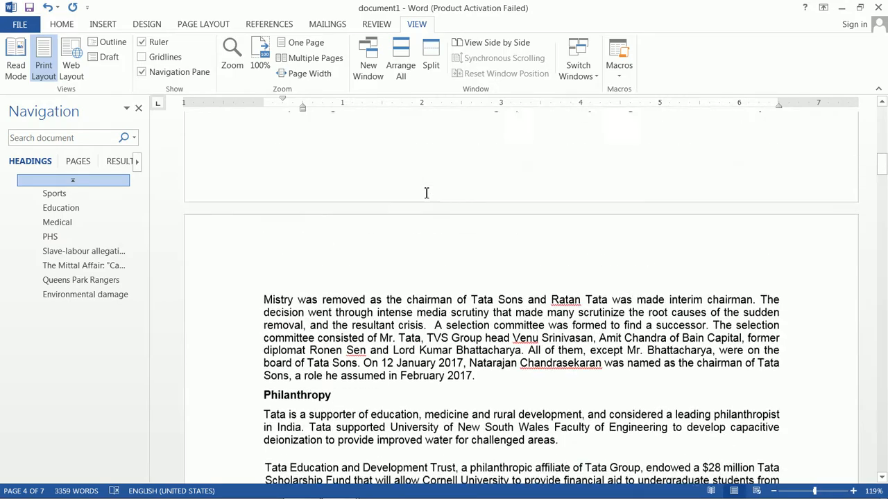
- Go to the start of the document and search it for "Tata" from the Navigation Pane
{"action": "scroll", "coordinate": [426, 192], "scroll_direction": "down", "scroll_amount": 6}
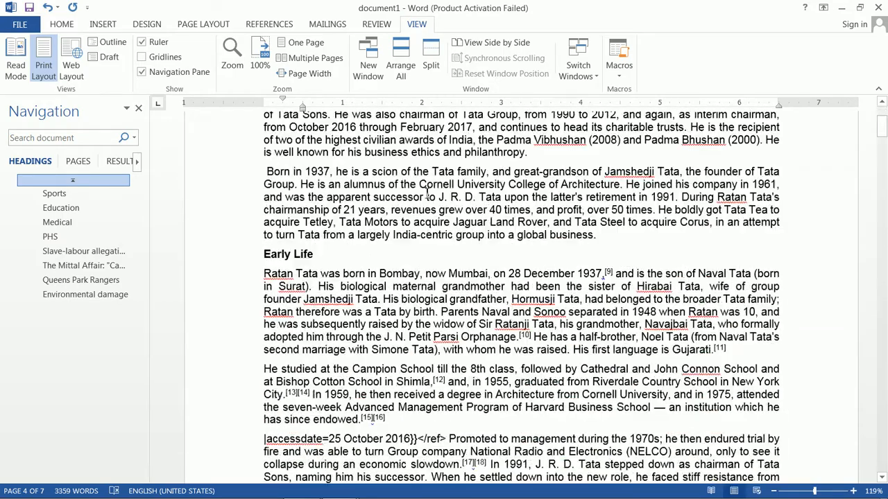
{"action": "scroll", "coordinate": [427, 193], "scroll_direction": "up", "scroll_amount": 5}
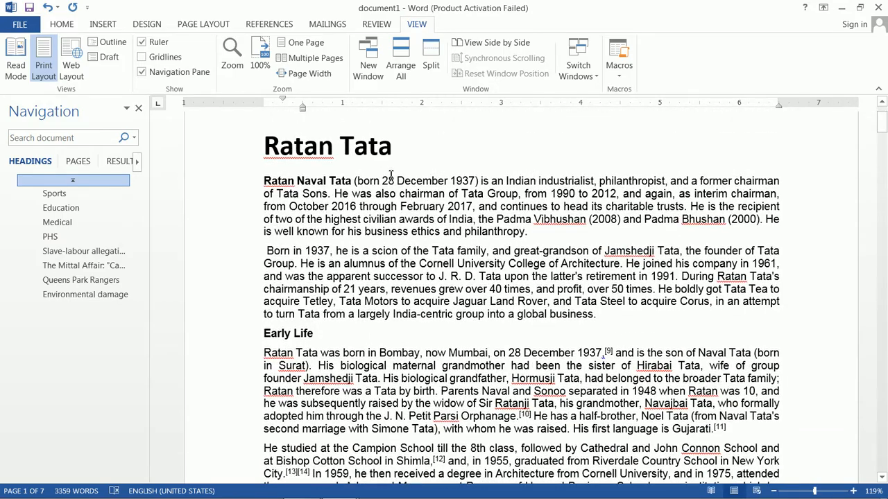
{"action": "left_click", "coordinate": [66, 139]}
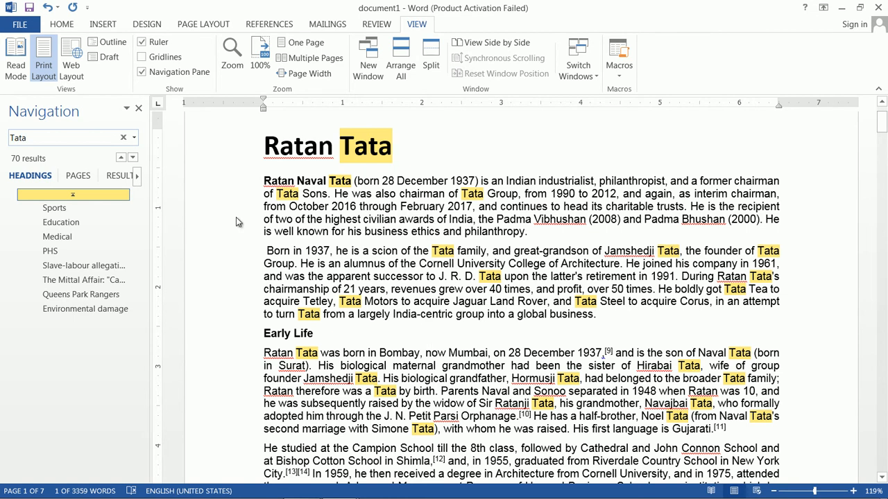
- Look through the page thumbnails and the list of search results for "Tata", and hide the Navigation Pane
{"action": "left_click", "coordinate": [79, 176]}
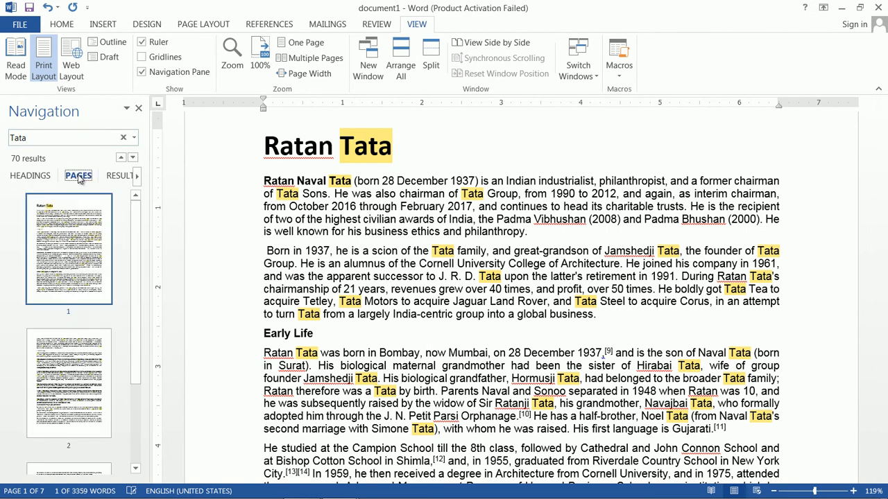
{"action": "left_click_drag", "start_coordinate": [136, 299], "coordinate": [134, 378]}
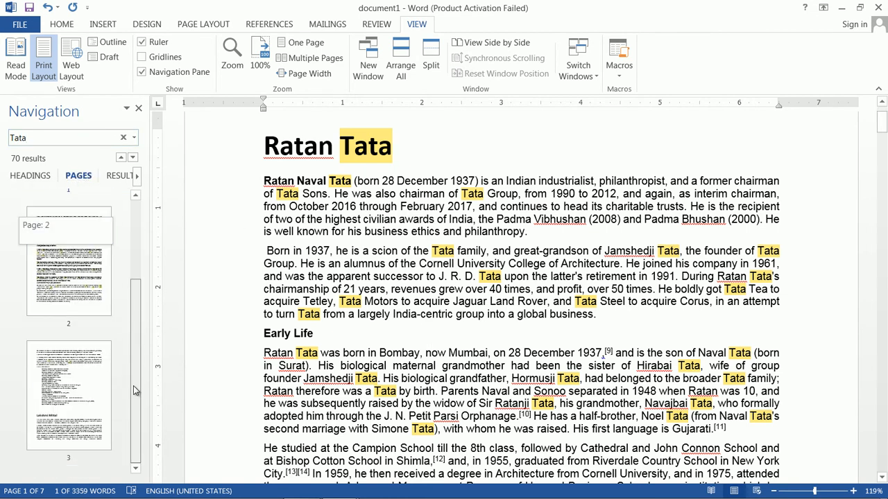
{"action": "left_click_drag", "start_coordinate": [136, 342], "coordinate": [136, 227]}
{"action": "left_click", "coordinate": [118, 178]}
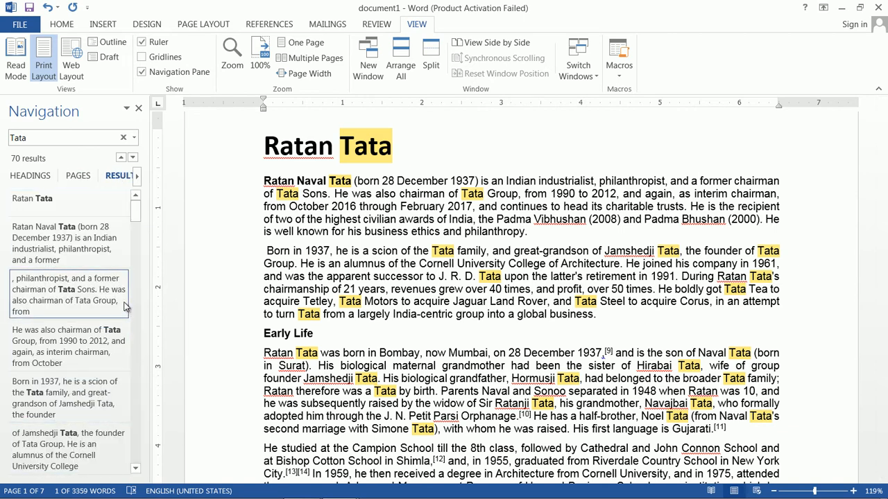
{"action": "left_click_drag", "start_coordinate": [135, 219], "coordinate": [136, 201]}
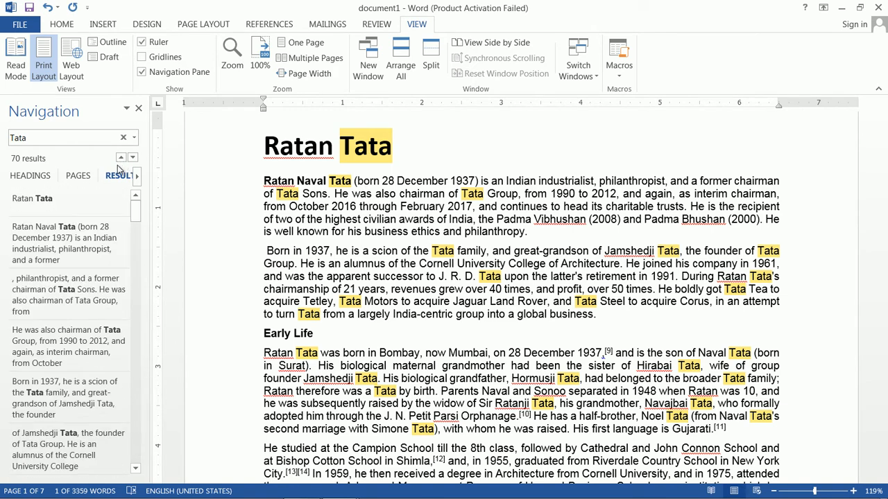
{"action": "left_click", "coordinate": [143, 73]}
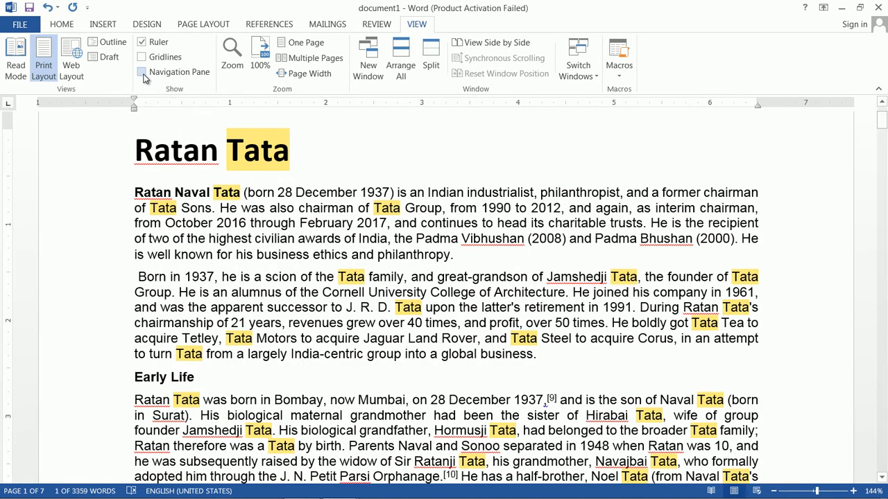
{"action": "left_click", "coordinate": [239, 66]}
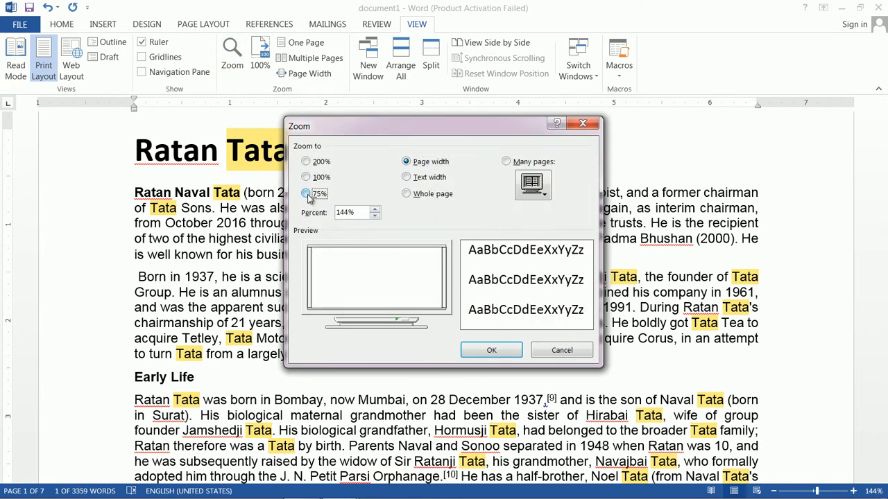
{"action": "left_click", "coordinate": [306, 195]}
{"action": "left_click", "coordinate": [563, 351]}
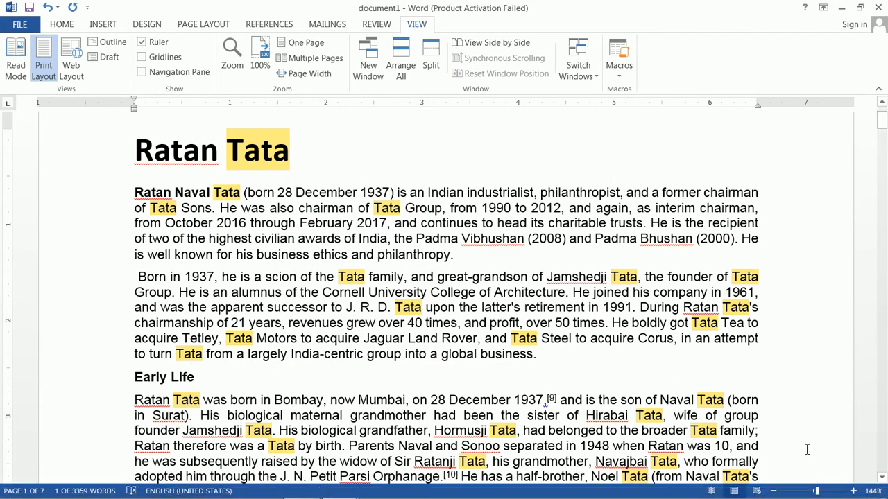
- Zoom the document out in small steps and back in to 130%
{"action": "left_click", "coordinate": [774, 491]}
{"action": "left_click", "coordinate": [774, 491]}
{"action": "left_click", "coordinate": [774, 491]}
{"action": "left_click", "coordinate": [775, 491]}
{"action": "left_click", "coordinate": [852, 491]}
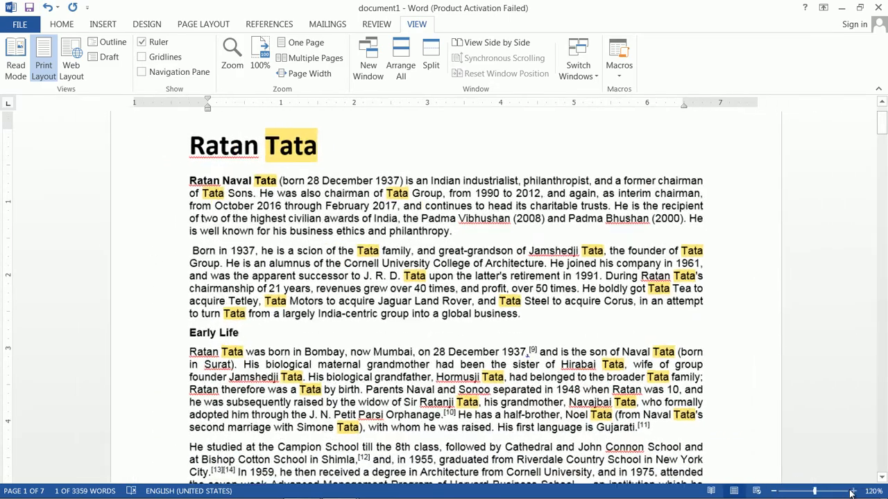
{"action": "left_click", "coordinate": [853, 491]}
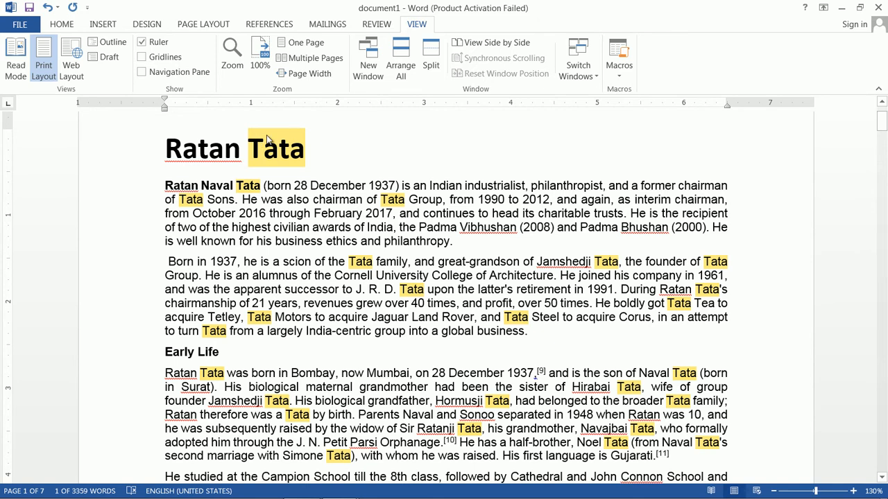
- Show the document as One Page and as Multiple Pages, and finish with the Page Width zoom
{"action": "left_click", "coordinate": [308, 46]}
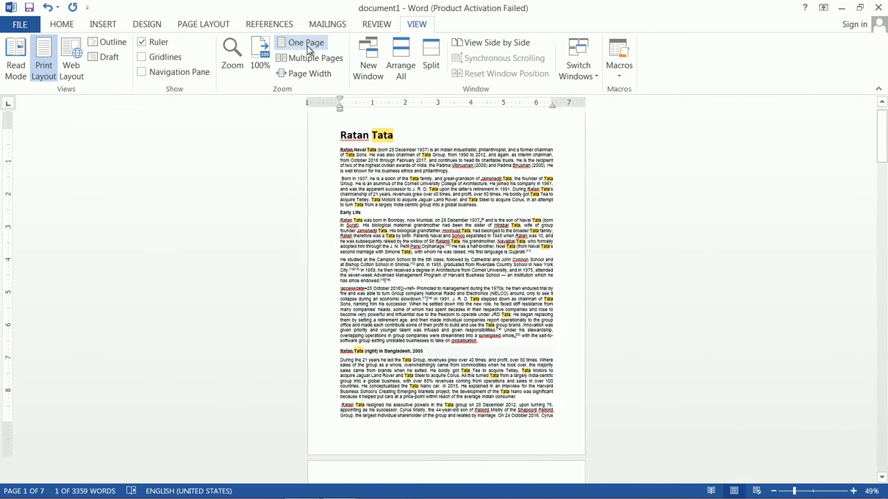
{"action": "left_click", "coordinate": [315, 59]}
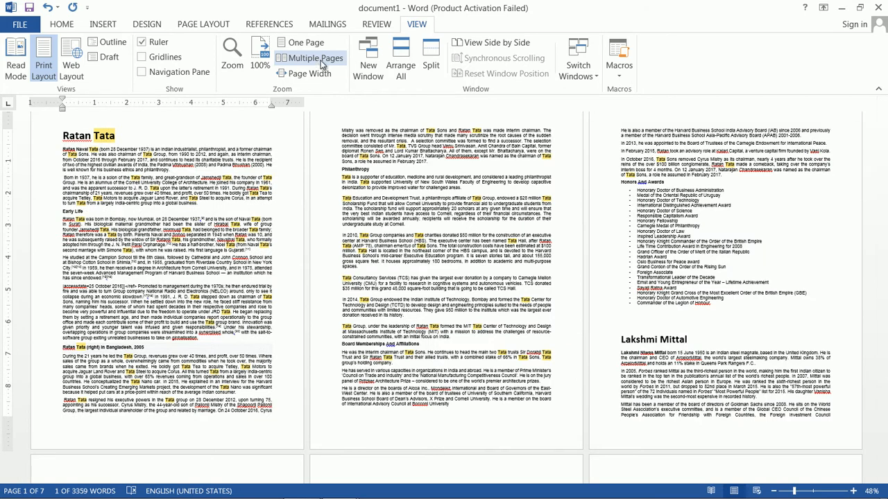
{"action": "left_click", "coordinate": [325, 78]}
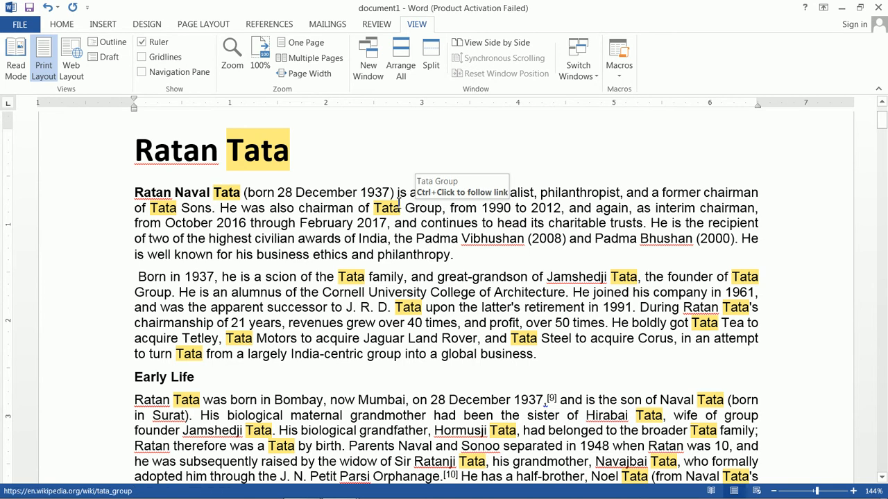
- Open the document in a second window and switch to the blank Document1 window
{"action": "left_click", "coordinate": [367, 66]}
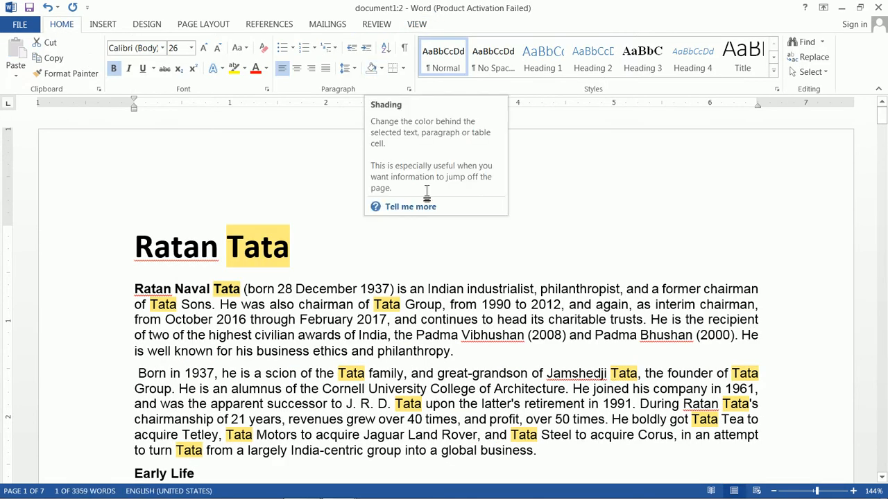
{"action": "left_click", "coordinate": [419, 27]}
{"action": "left_click", "coordinate": [623, 78]}
{"action": "left_click", "coordinate": [593, 78]}
{"action": "left_click", "coordinate": [593, 77]}
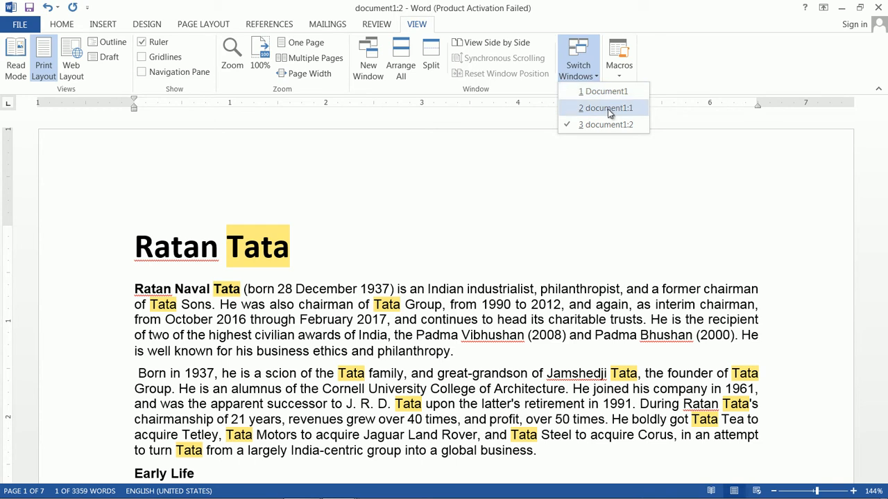
{"action": "left_click", "coordinate": [605, 94]}
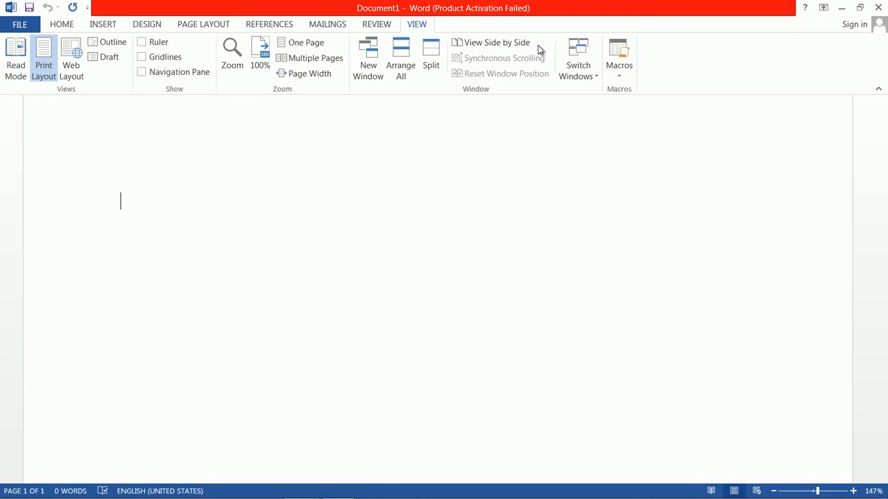
- Switch back and forth between the windows document1:1 and document1:2, ending in document1:2
{"action": "left_click", "coordinate": [589, 82]}
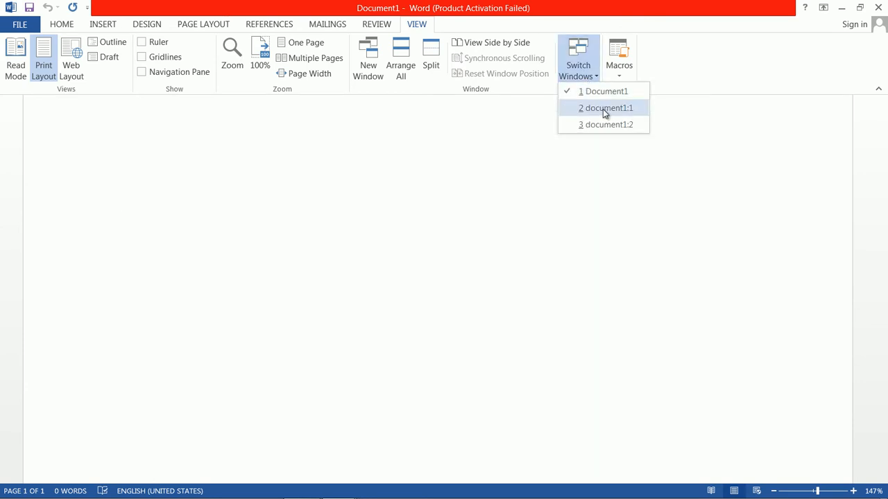
{"action": "left_click", "coordinate": [602, 109]}
{"action": "left_click", "coordinate": [590, 75]}
{"action": "left_click", "coordinate": [606, 120]}
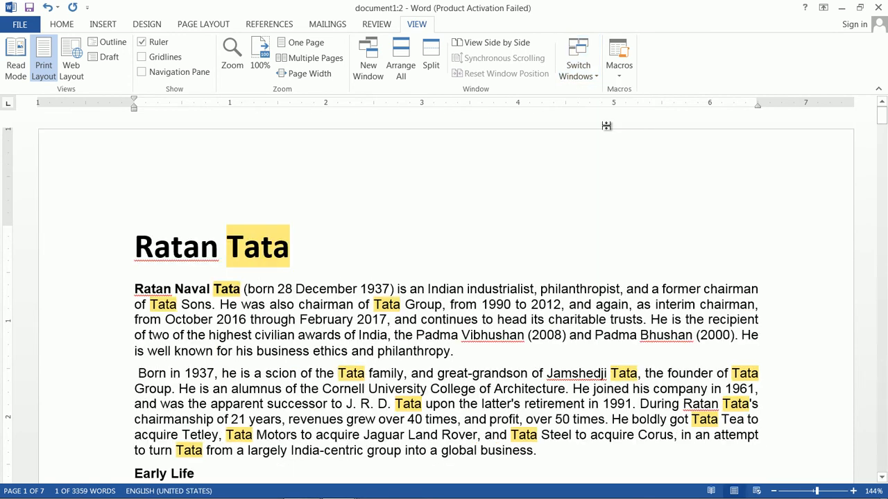
{"action": "left_click", "coordinate": [576, 68]}
{"action": "left_click", "coordinate": [604, 107]}
{"action": "left_click", "coordinate": [579, 75]}
{"action": "left_click", "coordinate": [606, 123]}
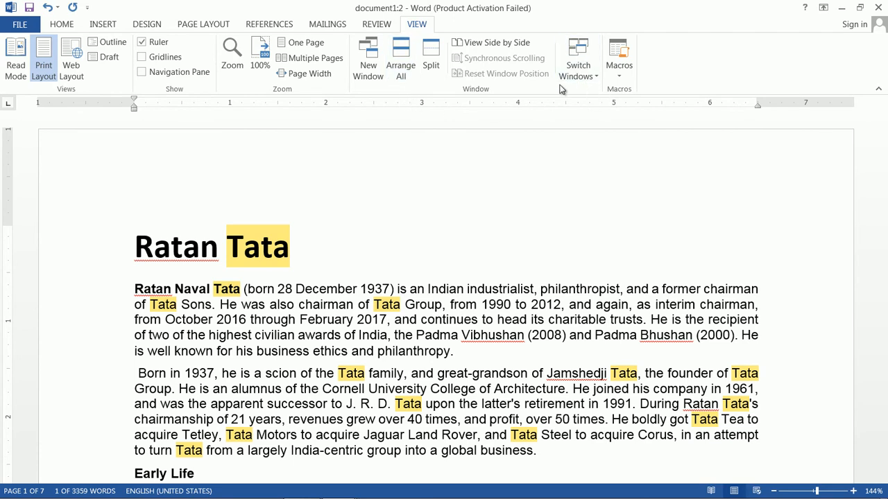
- Stack all open windows with Arrange All and check the list of windows available for switching
{"action": "left_click", "coordinate": [410, 78]}
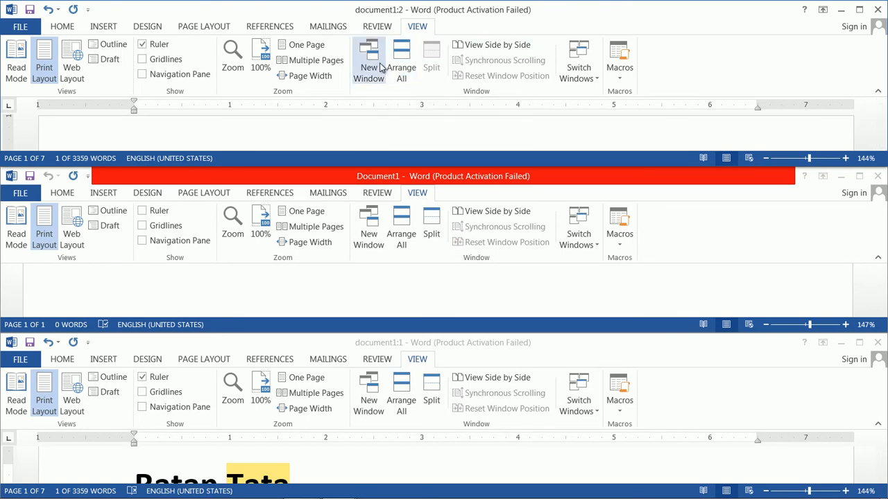
{"action": "left_click", "coordinate": [591, 82]}
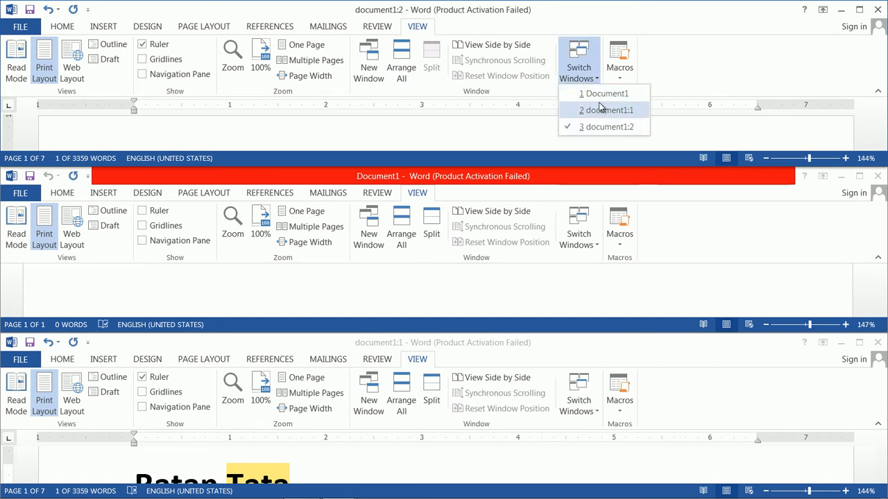
{"action": "left_click", "coordinate": [729, 71]}
- View document1:2 side by side with document1:1 and scroll both synchronously through the pages and back
{"action": "left_click", "coordinate": [515, 48]}
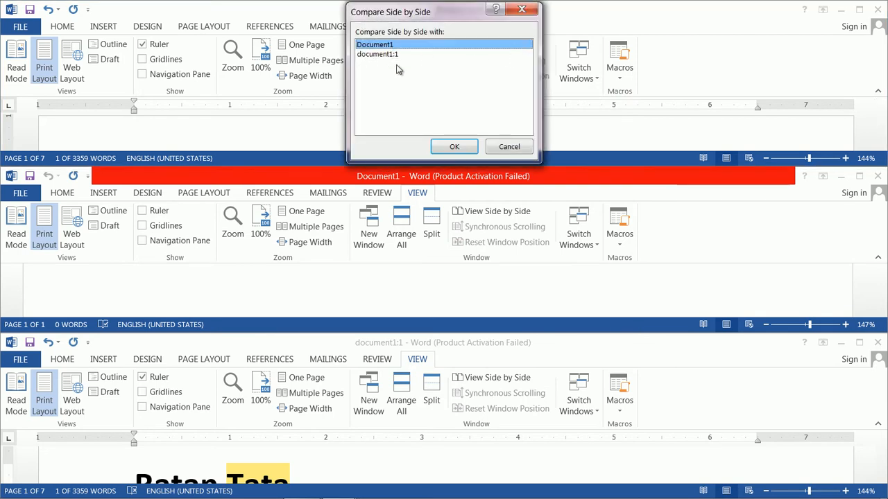
{"action": "left_click", "coordinate": [398, 56]}
{"action": "left_click", "coordinate": [455, 146]}
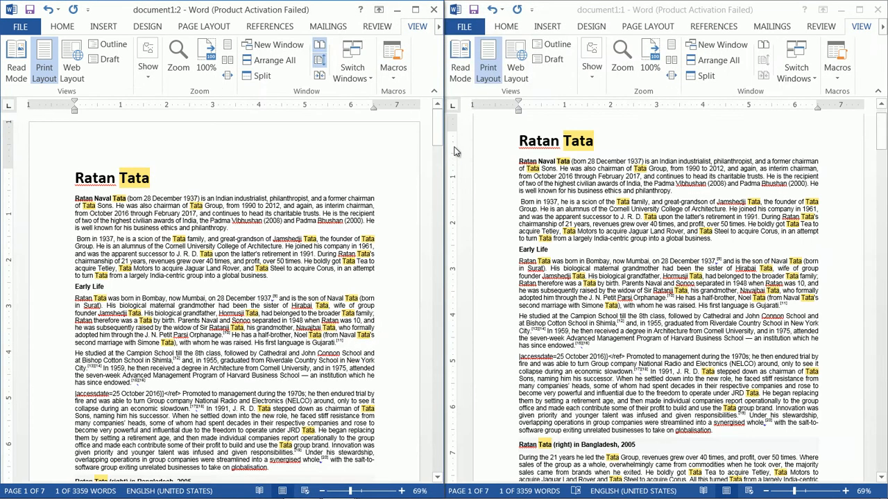
{"action": "scroll", "coordinate": [372, 232], "scroll_direction": "down", "scroll_amount": 15}
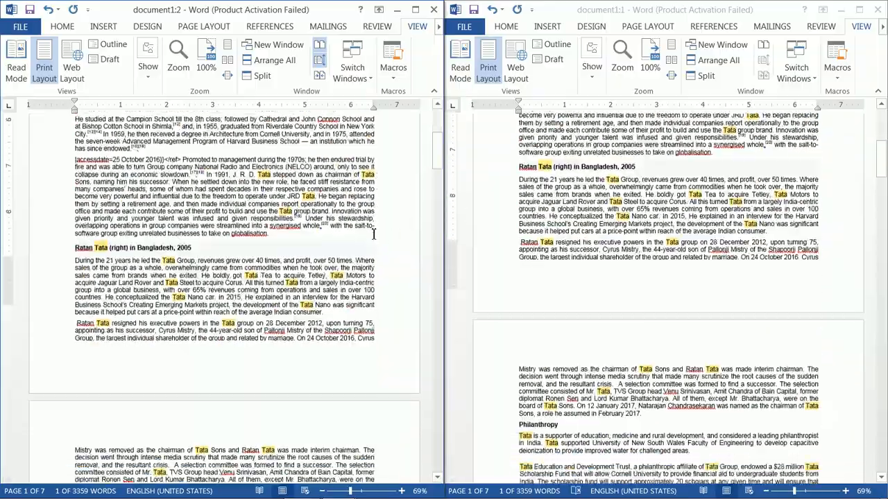
{"action": "scroll", "coordinate": [373, 232], "scroll_direction": "down", "scroll_amount": 20}
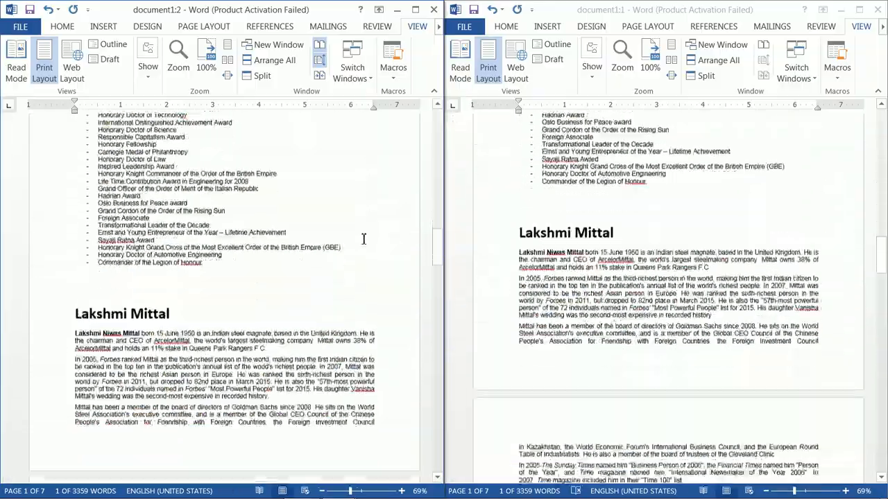
{"action": "scroll", "coordinate": [362, 238], "scroll_direction": "down", "scroll_amount": 3}
{"action": "scroll", "coordinate": [374, 222], "scroll_direction": "up", "scroll_amount": 20}
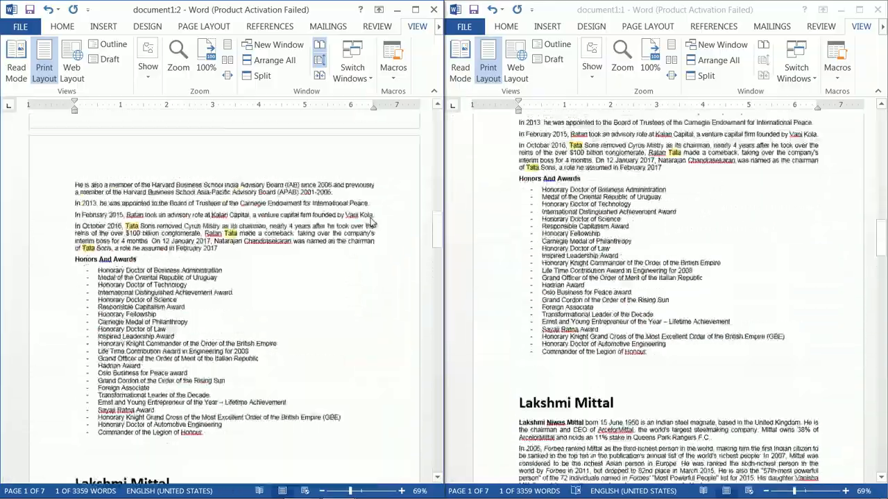
{"action": "scroll", "coordinate": [389, 204], "scroll_direction": "up", "scroll_amount": 20}
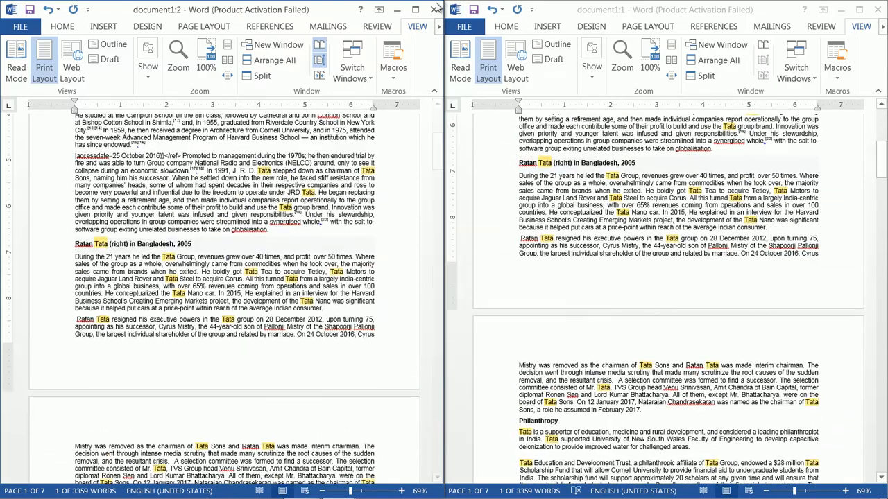
- Maximize the document1:2 window, reset the side-by-side window position, and maximize document1:2 again
{"action": "left_click", "coordinate": [415, 10]}
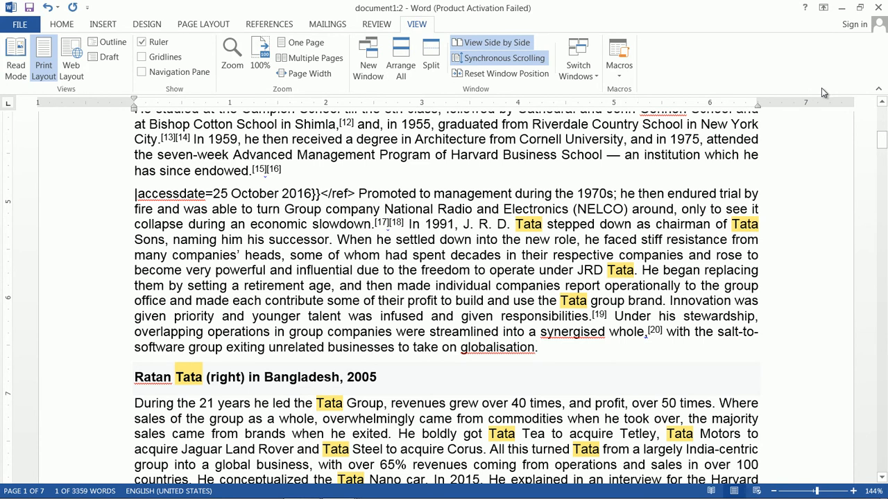
{"action": "scroll", "coordinate": [687, 232], "scroll_direction": "up", "scroll_amount": 10}
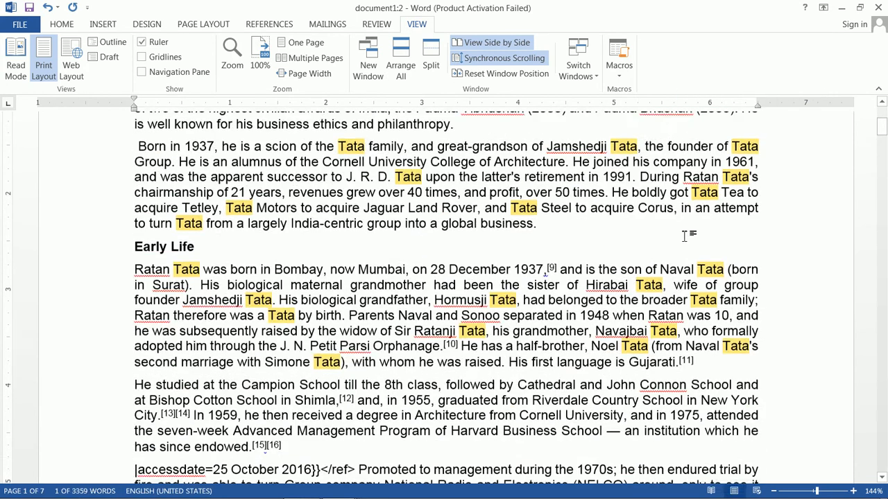
{"action": "left_click", "coordinate": [517, 79]}
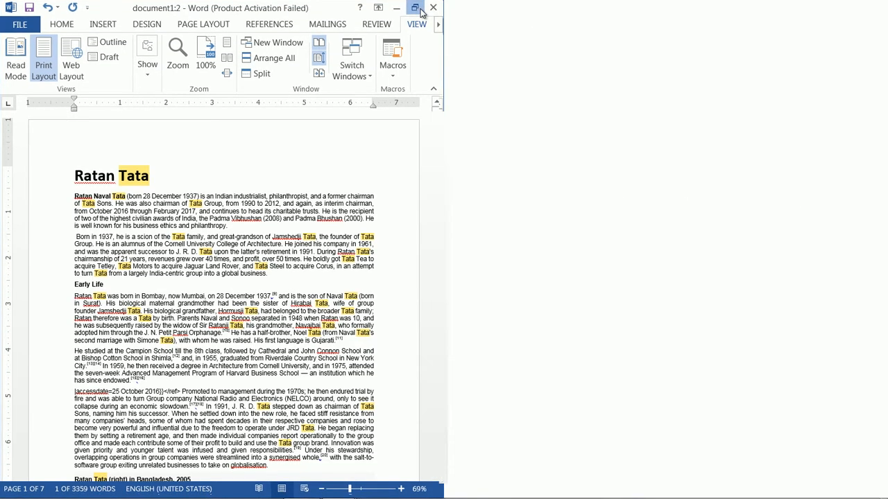
{"action": "left_click", "coordinate": [415, 10]}
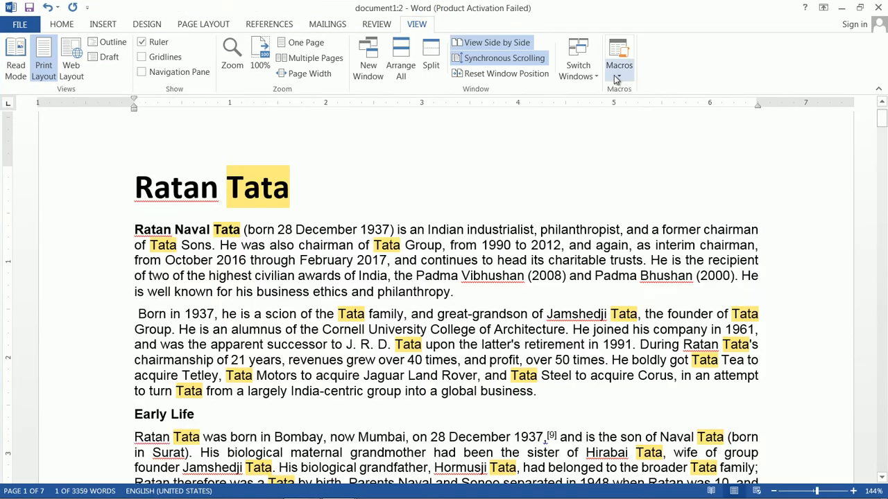
{"action": "left_click", "coordinate": [592, 78]}
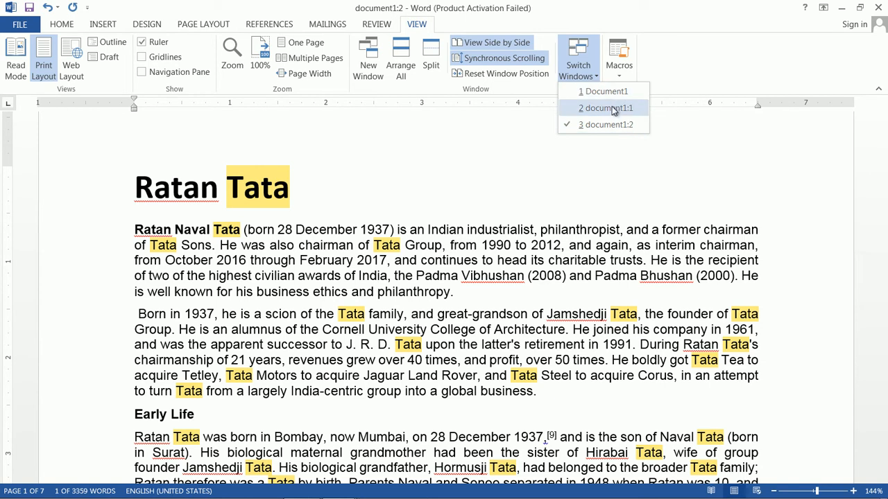
{"action": "left_click", "coordinate": [704, 153]}
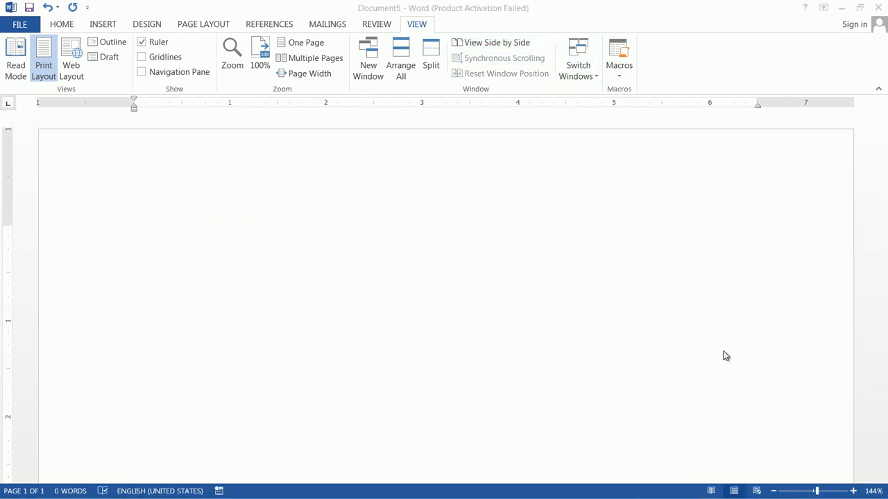
- Set up a new macro recording named m1 and choose to assign it to a keyboard shortcut
{"action": "left_click", "coordinate": [620, 77]}
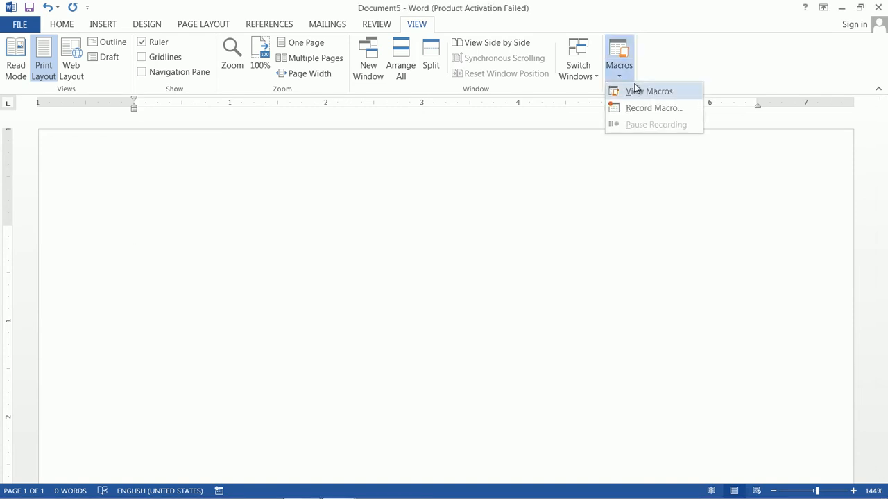
{"action": "left_click", "coordinate": [647, 111]}
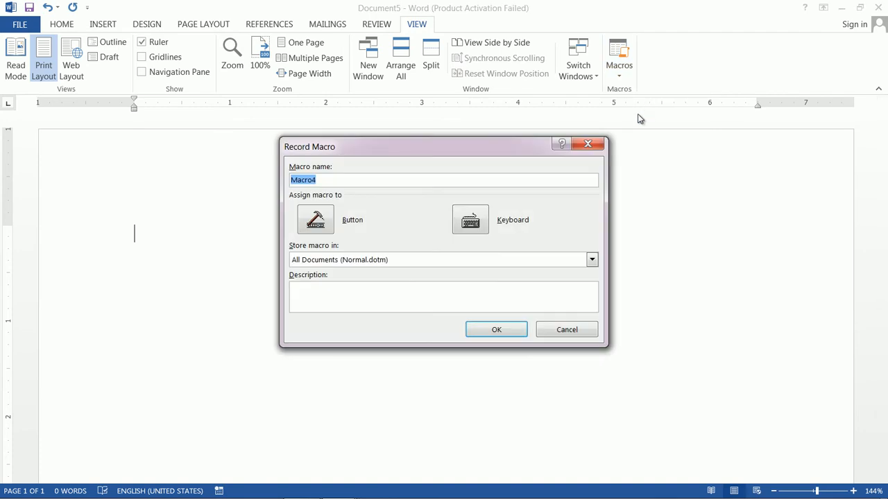
{"action": "left_click_drag", "start_coordinate": [331, 183], "coordinate": [228, 175]}
{"action": "type", "text": "m1"}
{"action": "key", "text": "BackSpace"}
{"action": "key", "text": "BackSpace"}
{"action": "type", "text": "m1"}
{"action": "left_click", "coordinate": [470, 220]}
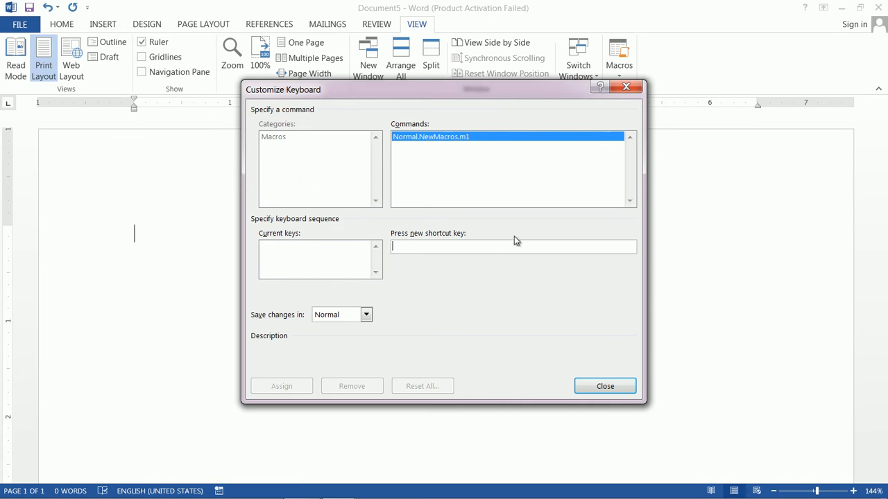
- Try Ctrl+A, Ctrl+Shift+A and Ctrl+Shift+K as the shortcut for macro m1, clearing each one
{"action": "key", "text": "ctrl+a"}
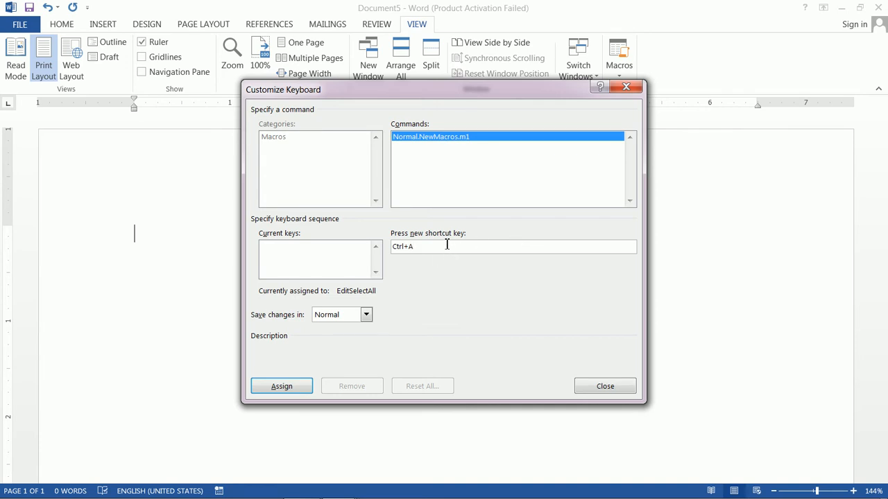
{"action": "key", "text": "BackSpace"}
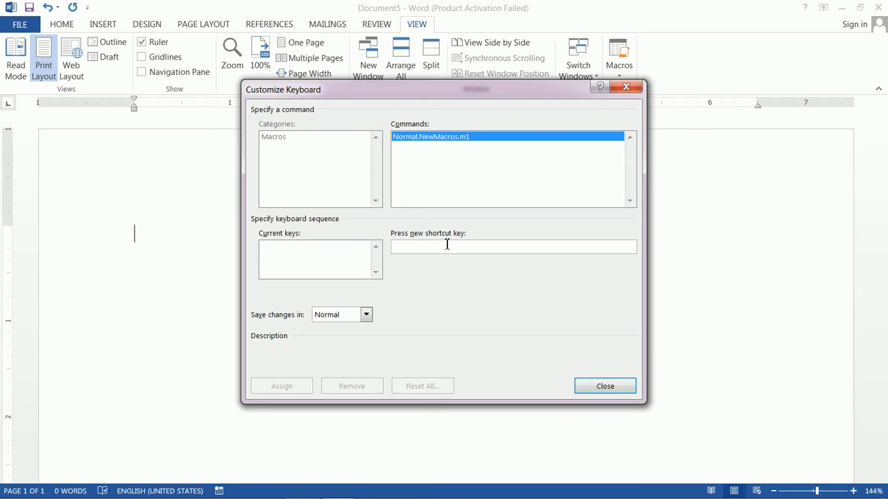
{"action": "key", "text": "ctrl+shift+a"}
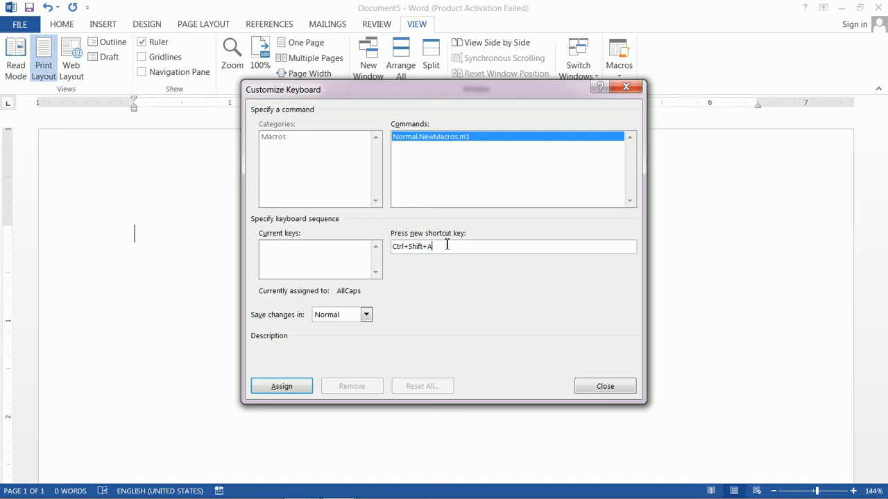
{"action": "key", "text": "BackSpace"}
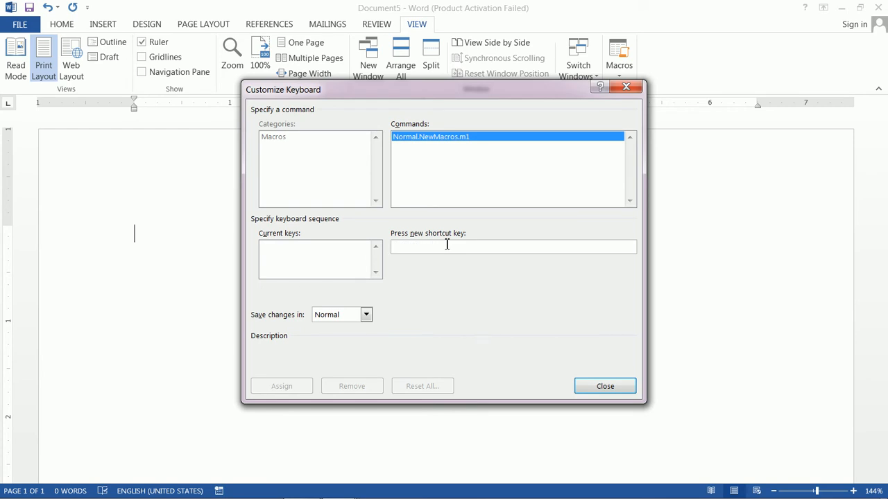
{"action": "key", "text": "ctrl+shift+k"}
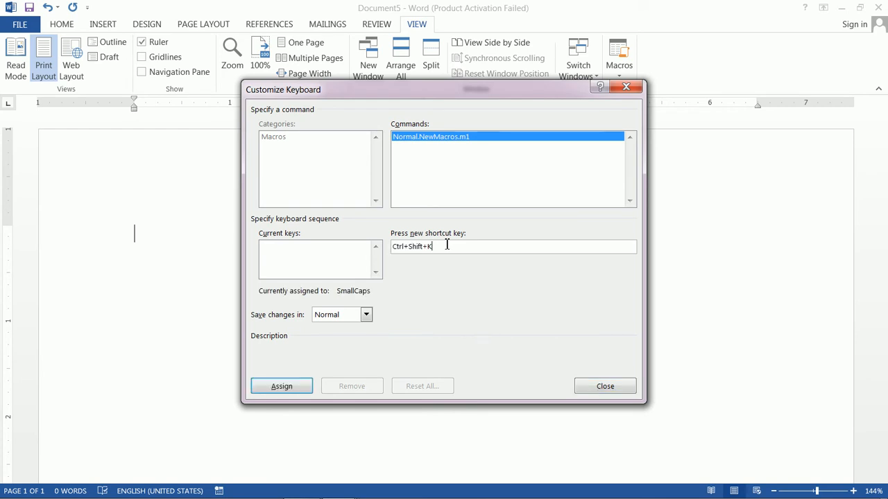
{"action": "key", "text": "BackSpace"}
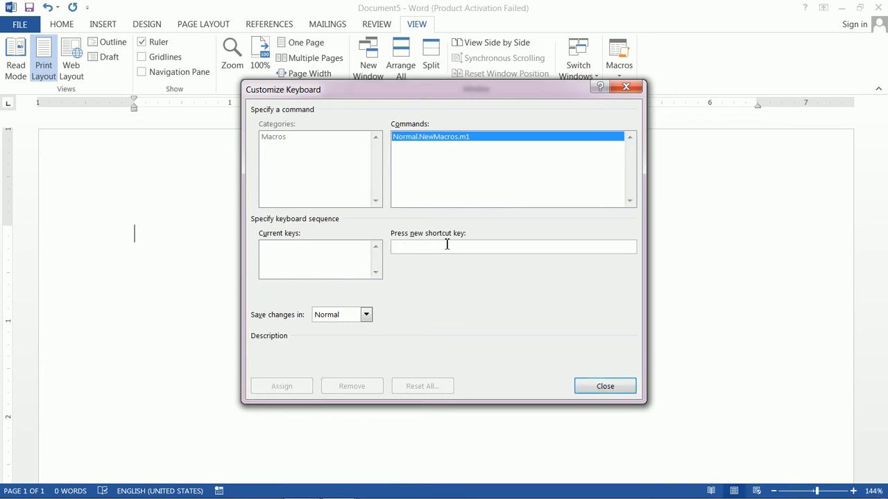
- Assign the shortcut Ctrl+Shift+Q to macro m1 and start the recording
{"action": "key", "text": "ctrl+shift+q"}
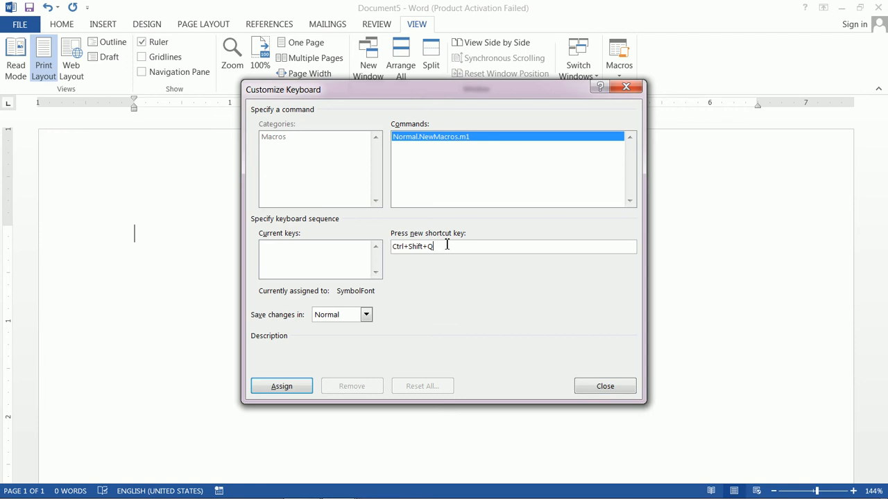
{"action": "left_click", "coordinate": [298, 389]}
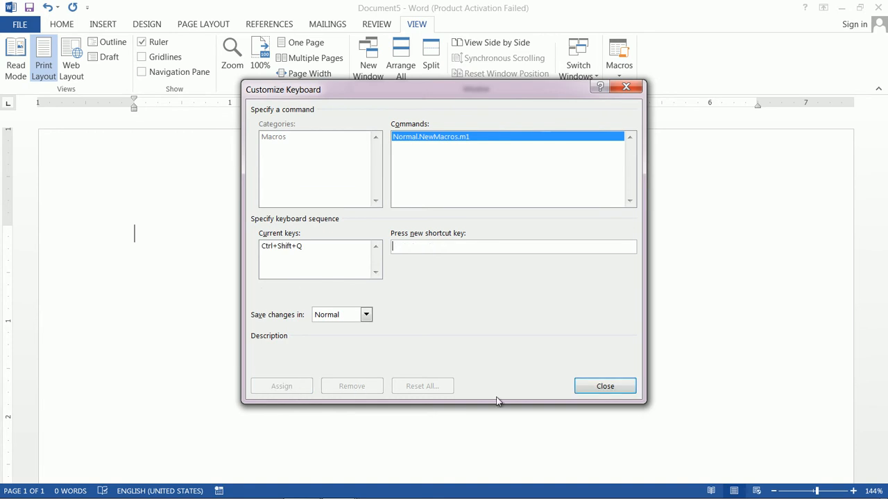
{"action": "left_click", "coordinate": [617, 388]}
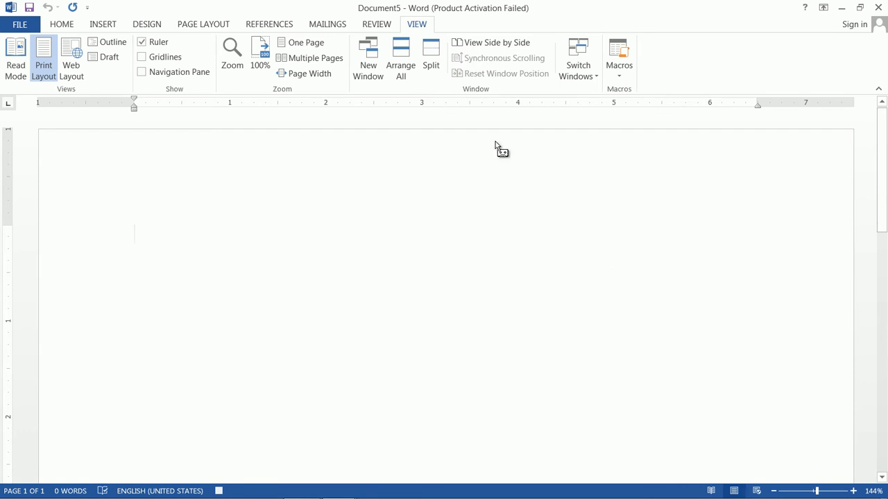
- Enter the label "Date: " on the first line of the blank document
{"action": "type", "text": "Date:"}
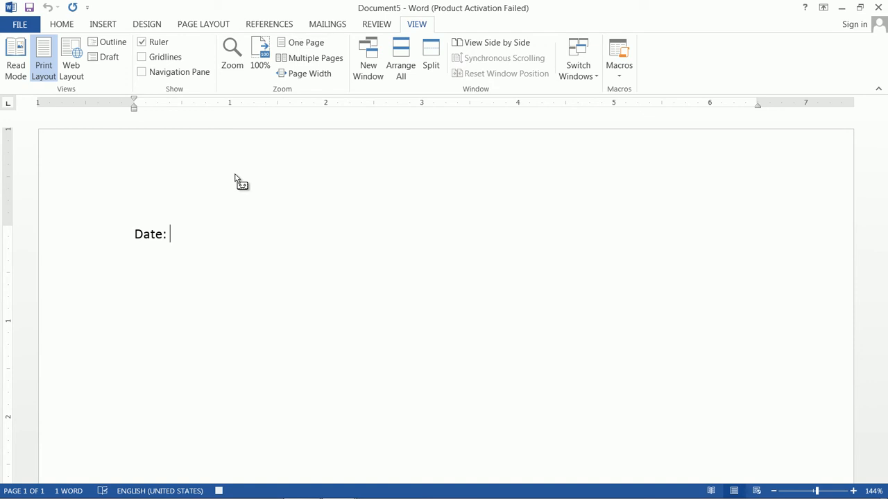
- Insert the current date after the label in the format "Sunday, June 07, 2020"
{"action": "left_click", "coordinate": [113, 25]}
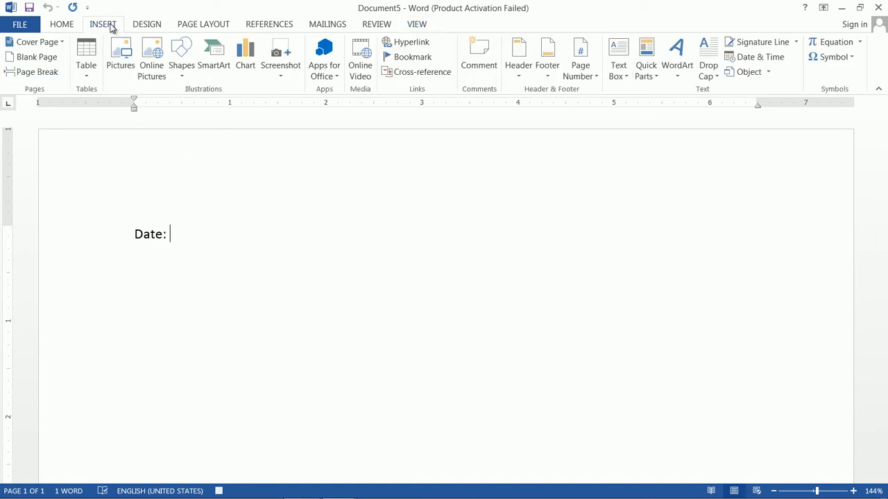
{"action": "left_click", "coordinate": [769, 57]}
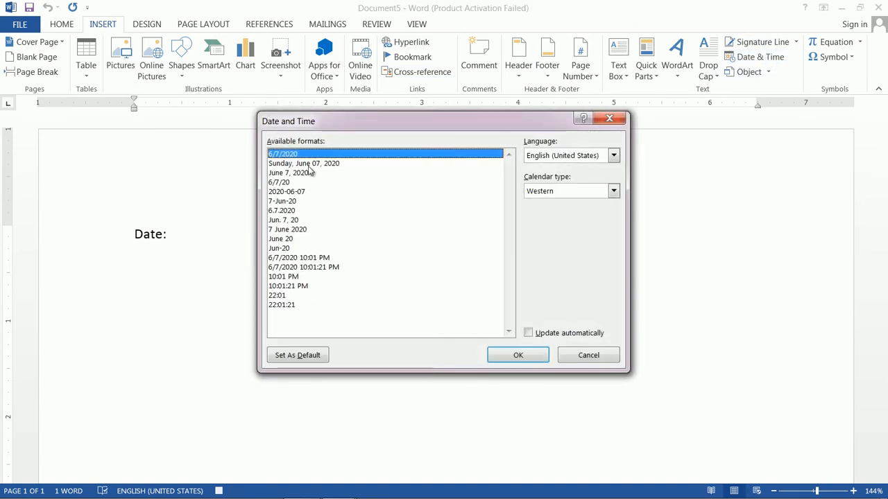
{"action": "left_click", "coordinate": [315, 165]}
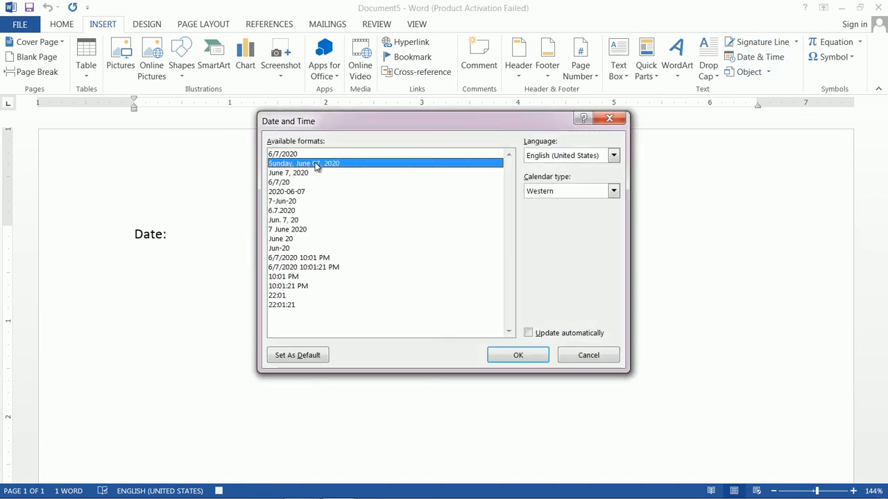
{"action": "left_click", "coordinate": [506, 359]}
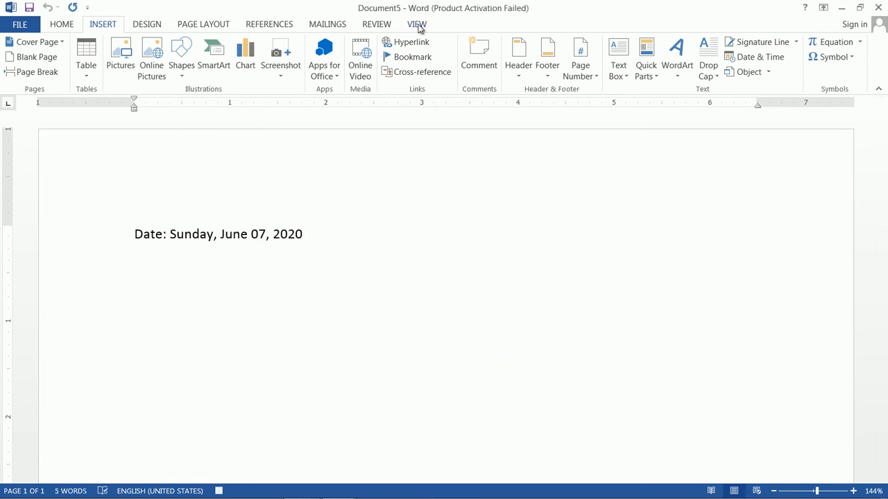
- Stop recording macro m1
{"action": "left_click", "coordinate": [417, 25]}
{"action": "left_click", "coordinate": [619, 76]}
{"action": "left_click", "coordinate": [643, 113]}
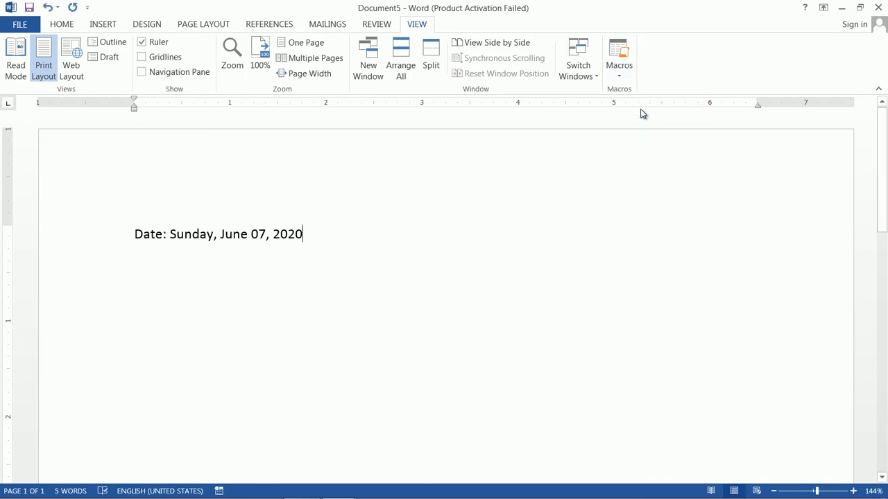
- Create a new blank document and run macro m1 from the list of macros in it
{"action": "left_click", "coordinate": [30, 29]}
{"action": "left_click", "coordinate": [28, 79]}
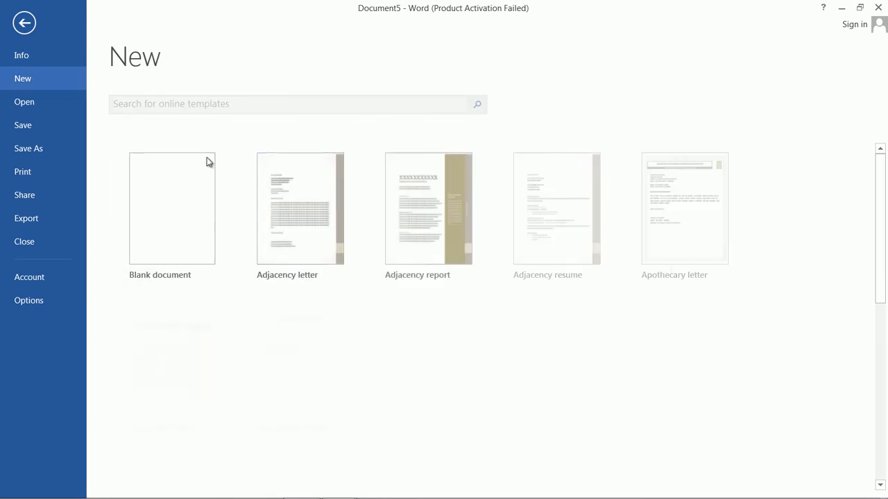
{"action": "left_click", "coordinate": [175, 223]}
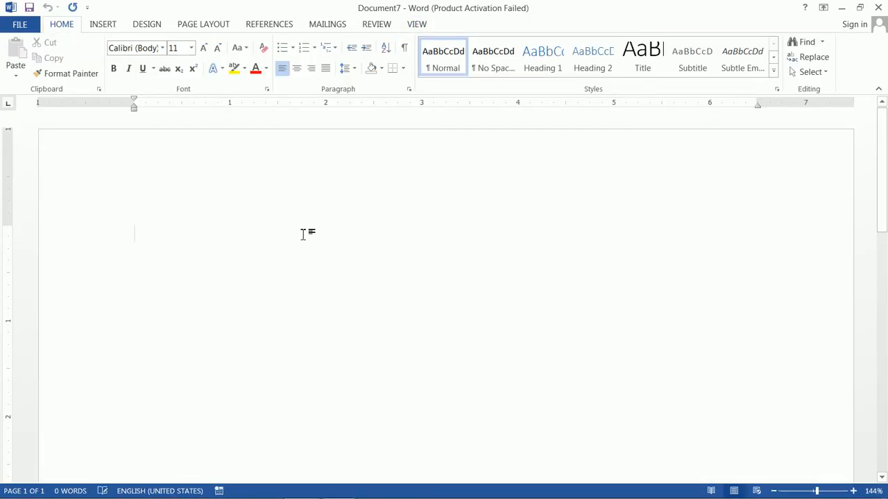
{"action": "left_click", "coordinate": [418, 26]}
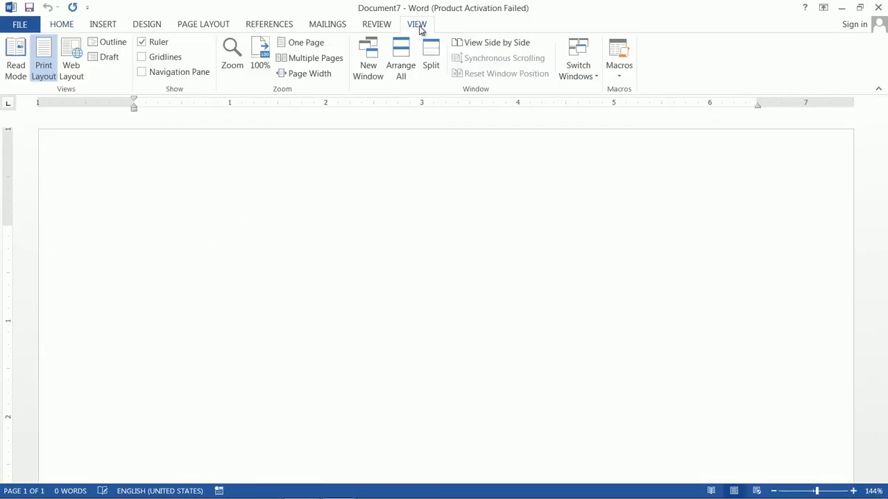
{"action": "left_click", "coordinate": [614, 75]}
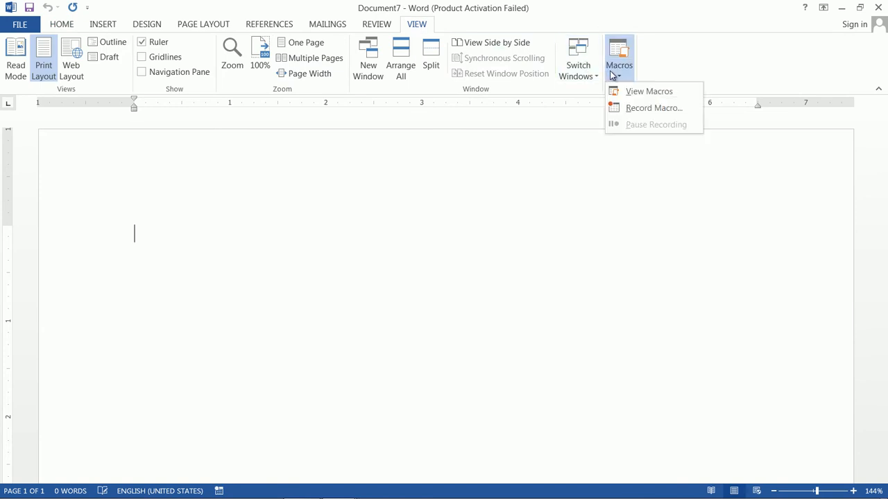
{"action": "left_click", "coordinate": [633, 94]}
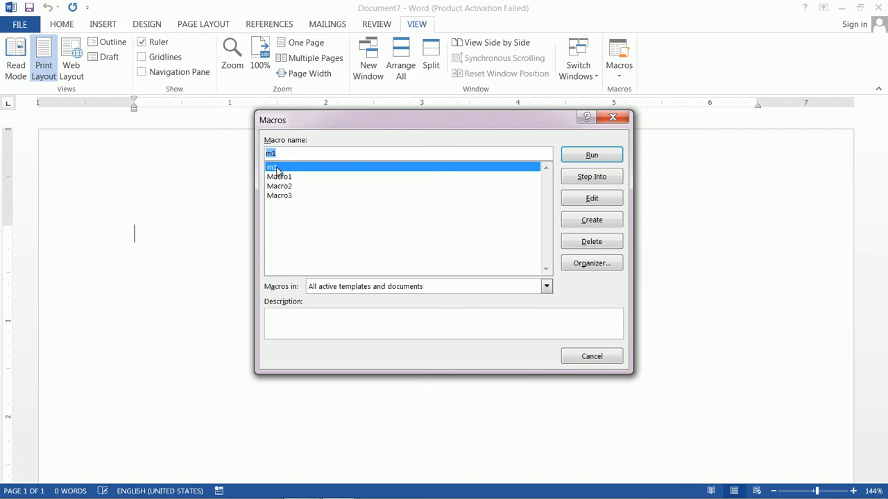
{"action": "left_click", "coordinate": [594, 154]}
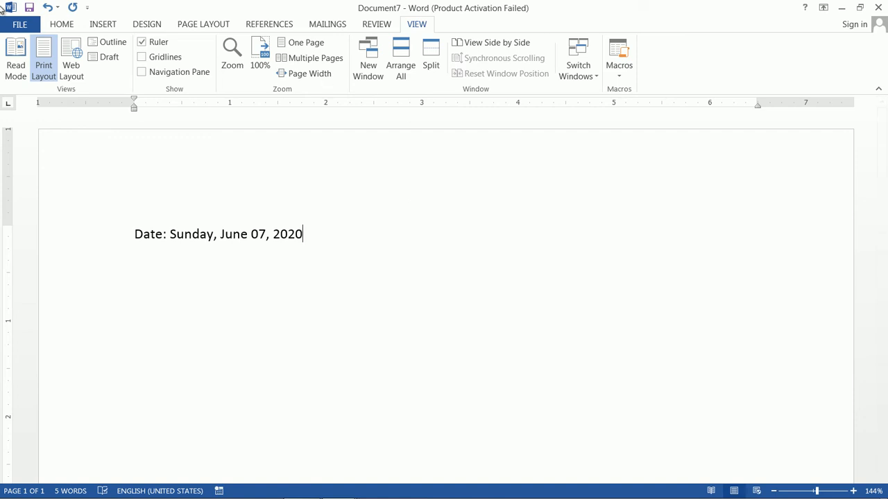
- Create another blank document and start recording a macro under the suggested name Macro4, stored in All Documents (Normal.dotm)
{"action": "left_click", "coordinate": [20, 23]}
{"action": "left_click", "coordinate": [29, 80]}
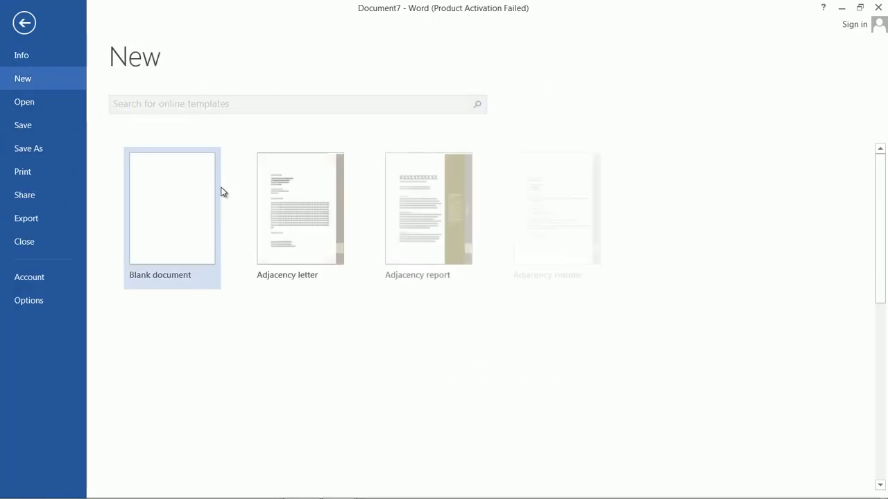
{"action": "left_click", "coordinate": [173, 206]}
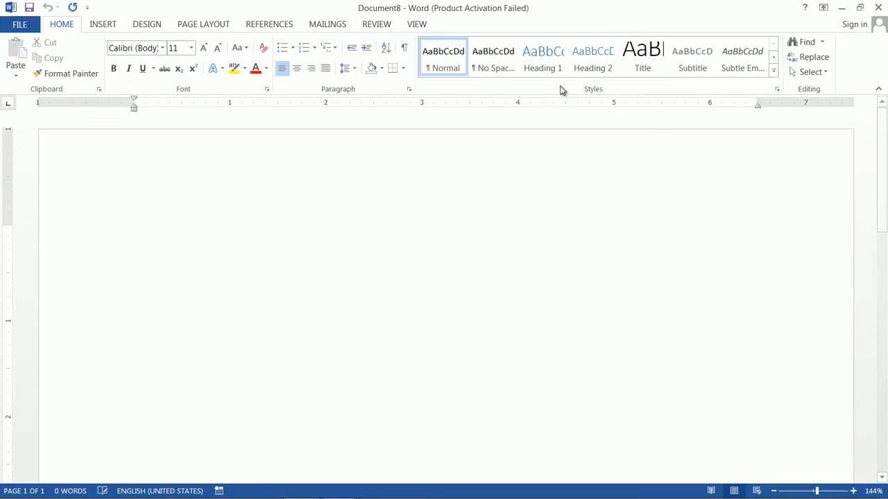
{"action": "left_click", "coordinate": [418, 25]}
{"action": "left_click", "coordinate": [619, 73]}
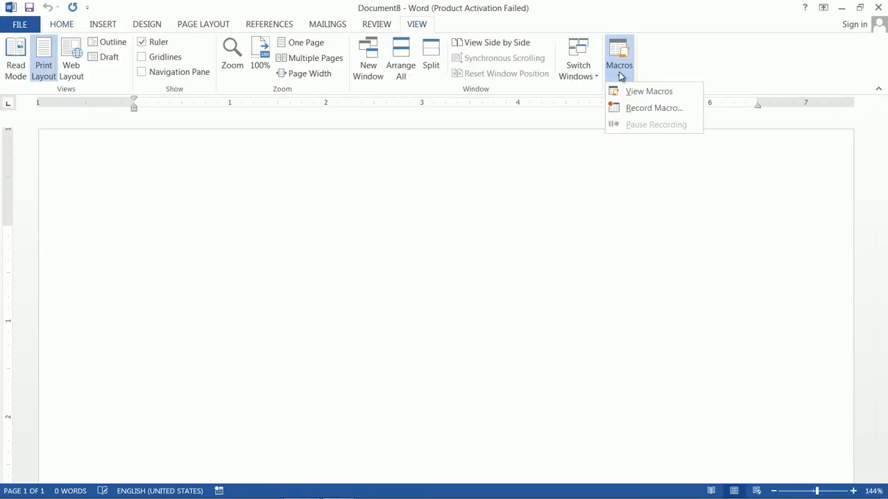
{"action": "left_click", "coordinate": [647, 109]}
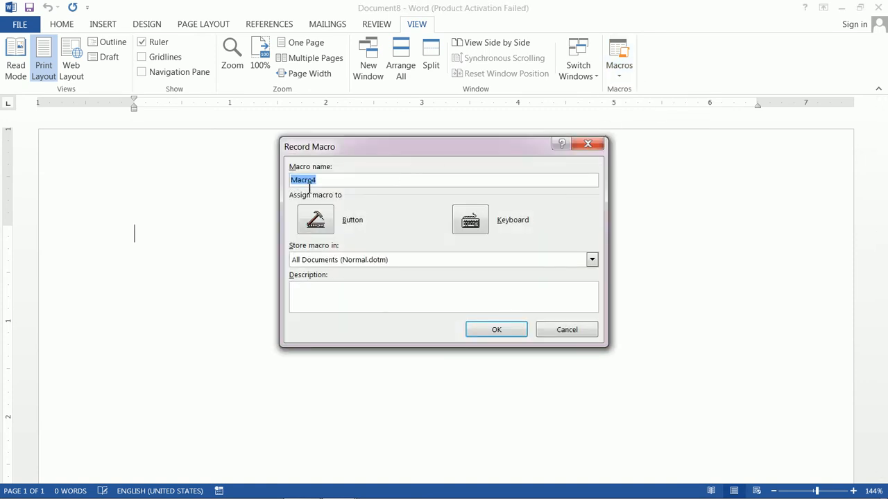
{"action": "left_click", "coordinate": [500, 335]}
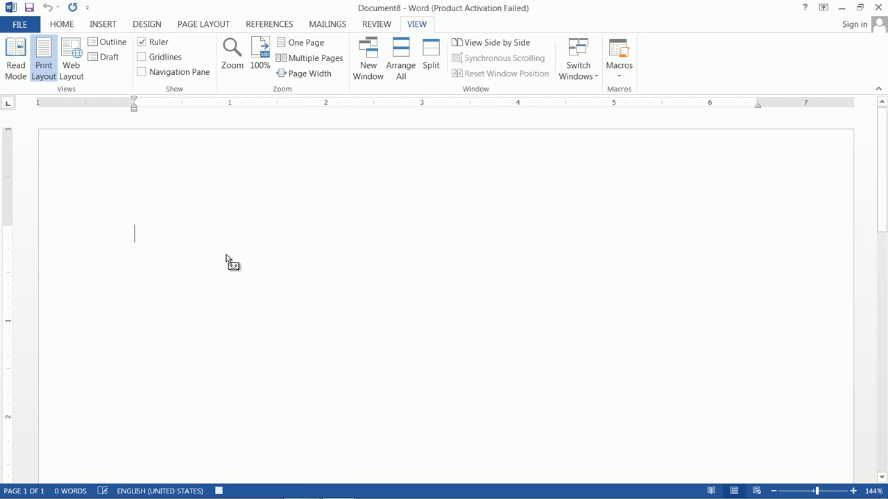
- Enter "Thank you and always be with us. Stay blessed Stay Happy" in the document and stop the macro recording
{"action": "type", "text": "Thank"}
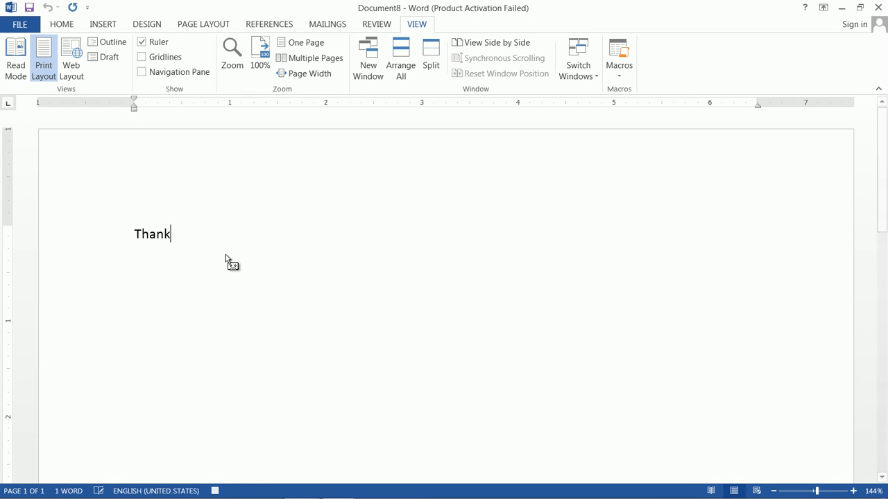
{"action": "type", "text": " you "}
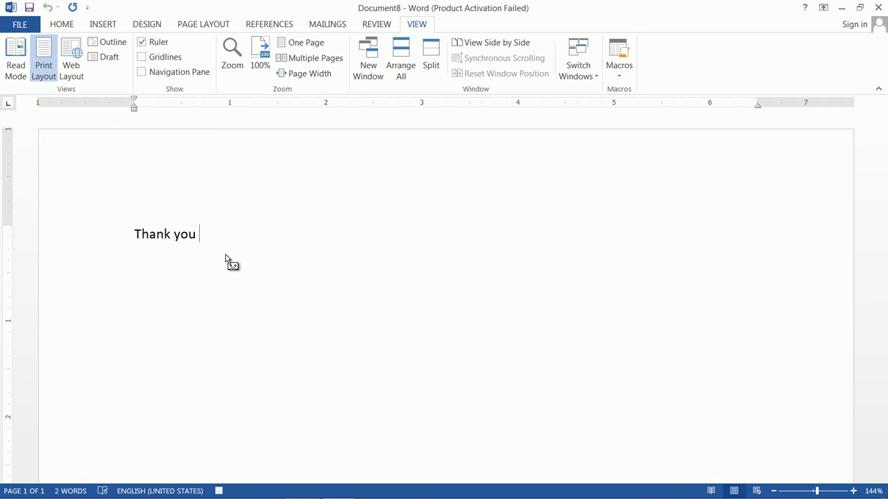
{"action": "type", "text": "and always be with us. Stay blessed Stay "}
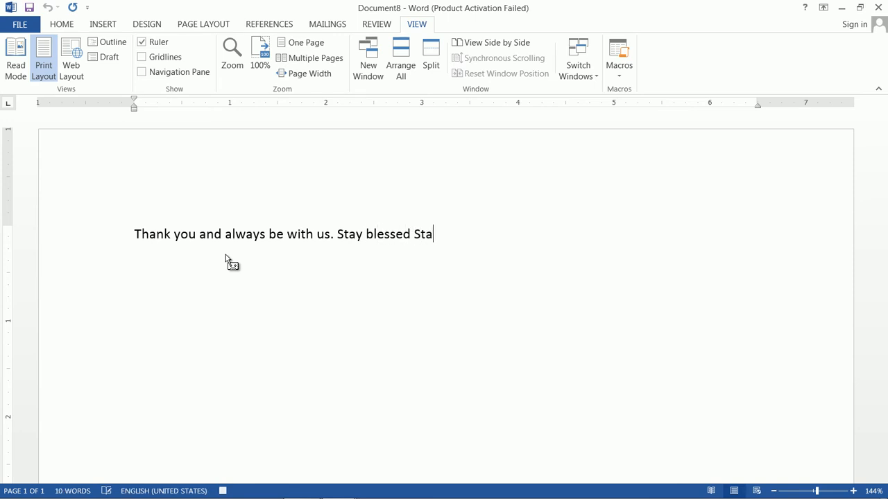
{"action": "type", "text": "Happy"}
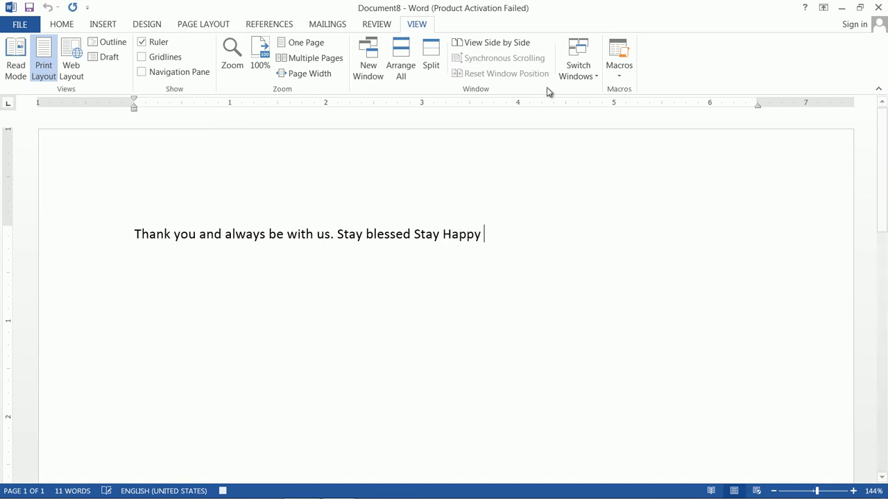
{"action": "left_click", "coordinate": [620, 70]}
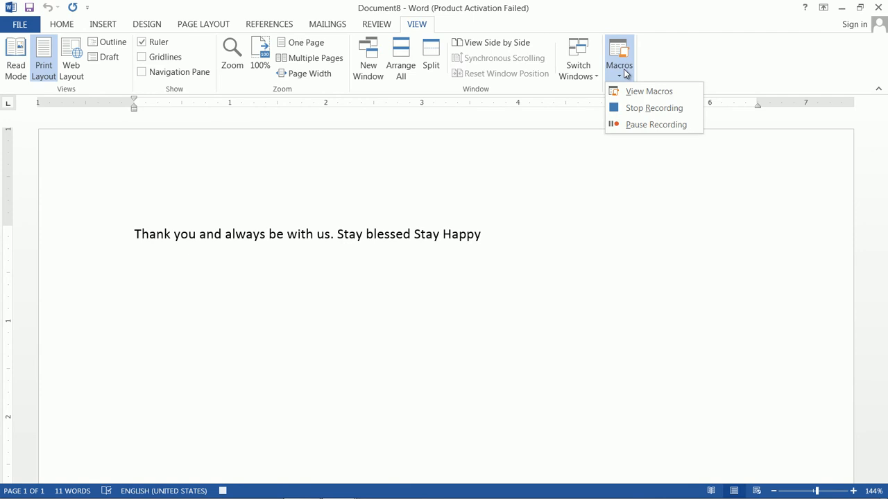
{"action": "left_click", "coordinate": [645, 107]}
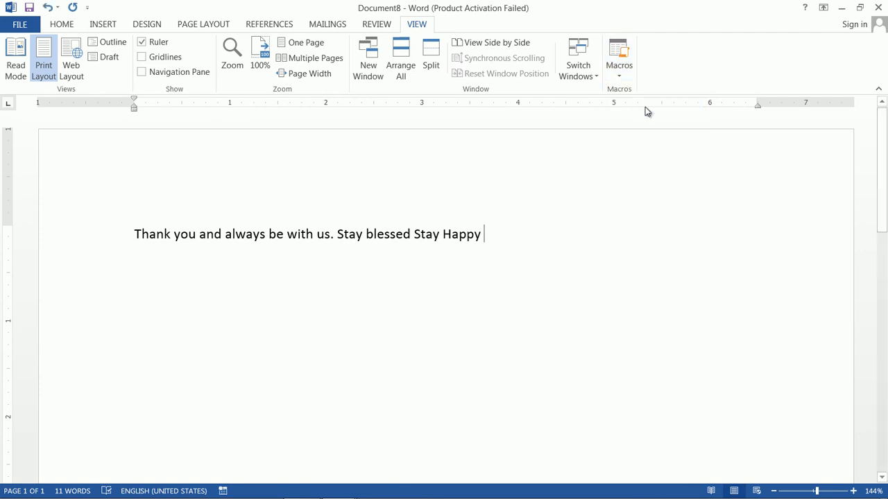
- Create a new blank document and fill it with three paragraphs of sample text using =rand(3)
{"action": "left_click", "coordinate": [20, 24]}
{"action": "left_click", "coordinate": [25, 82]}
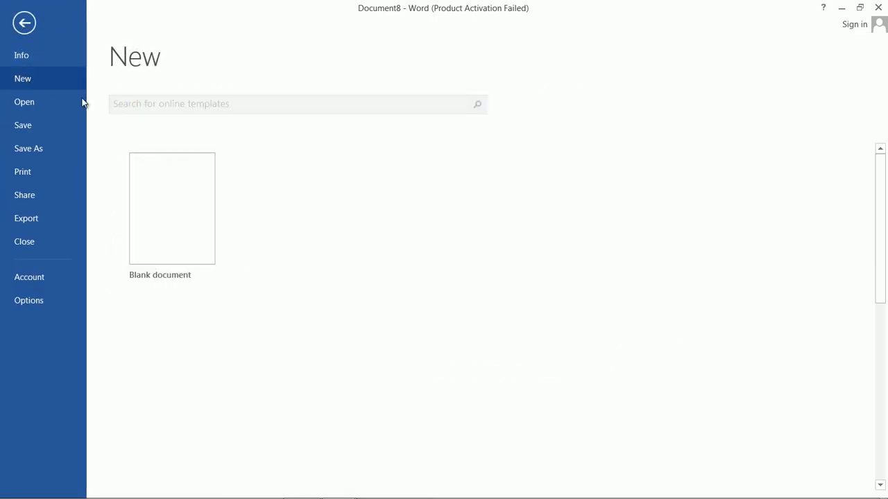
{"action": "left_click", "coordinate": [184, 198]}
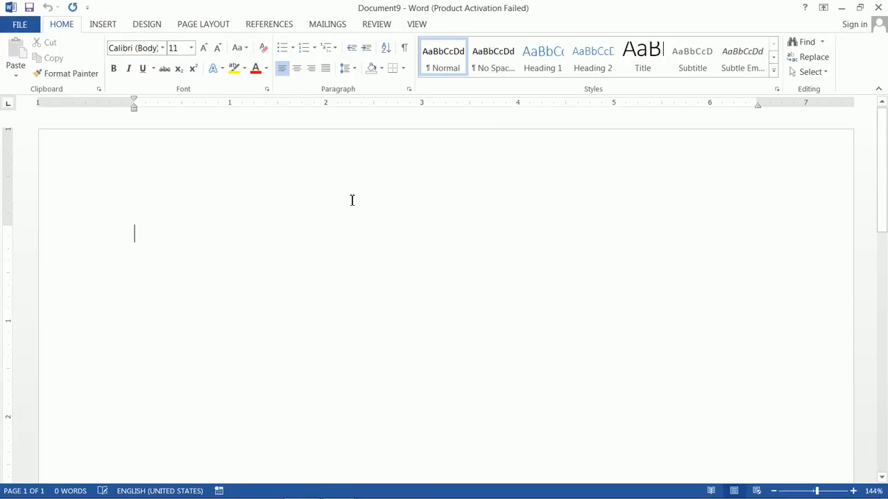
{"action": "type", "text": "=ra"}
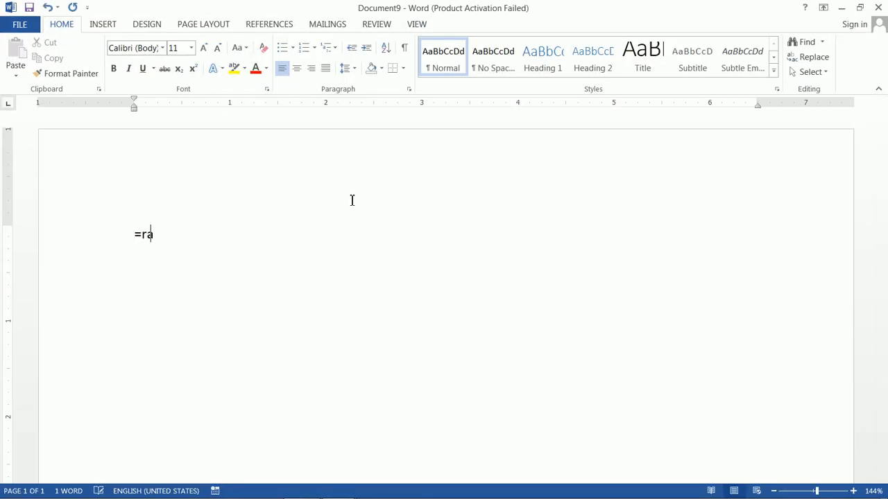
{"action": "type", "text": "nd(3)"}
{"action": "key", "text": "Return"}
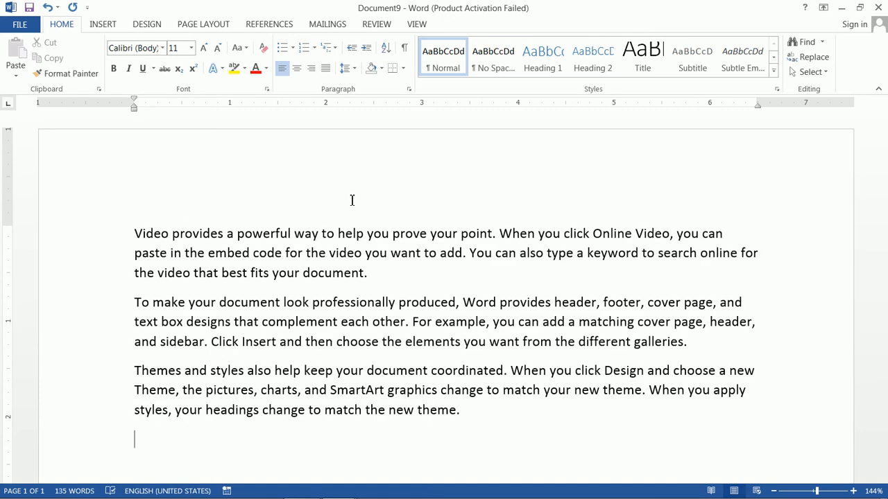
- Run Macro4 from the macro list to add its closing text below the sample paragraphs
{"action": "left_click", "coordinate": [411, 28]}
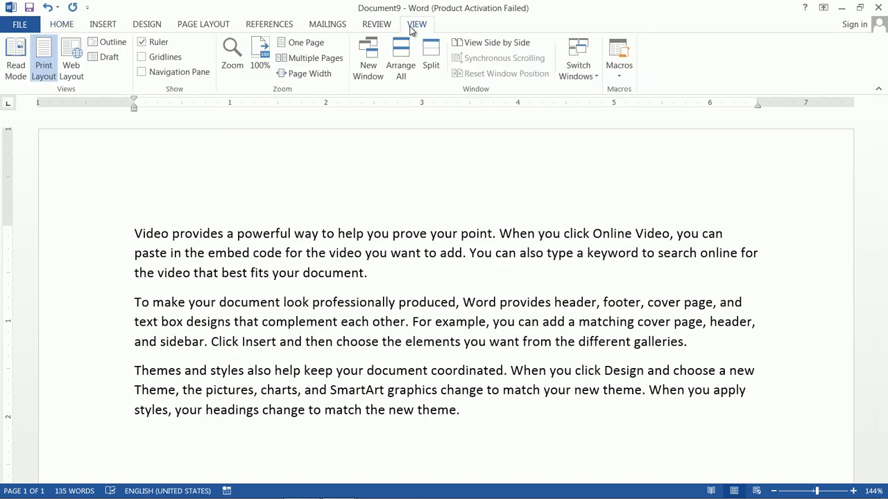
{"action": "left_click", "coordinate": [616, 71]}
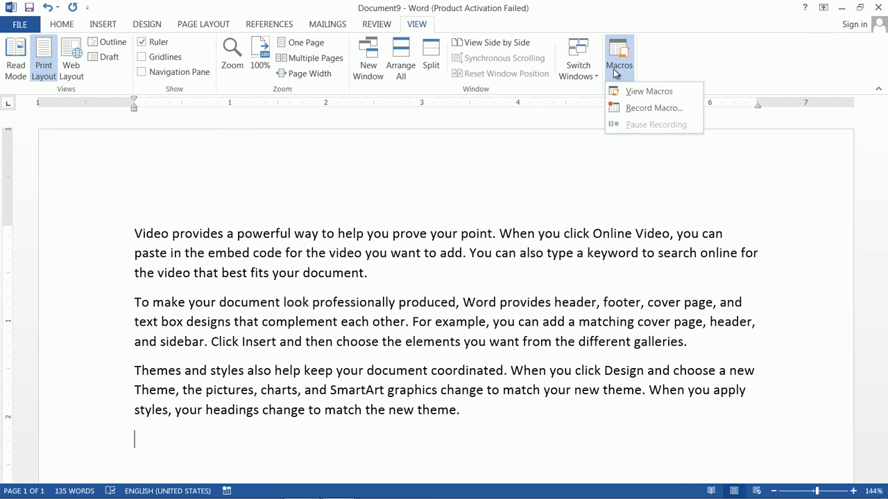
{"action": "left_click", "coordinate": [646, 92]}
{"action": "left_click", "coordinate": [280, 205]}
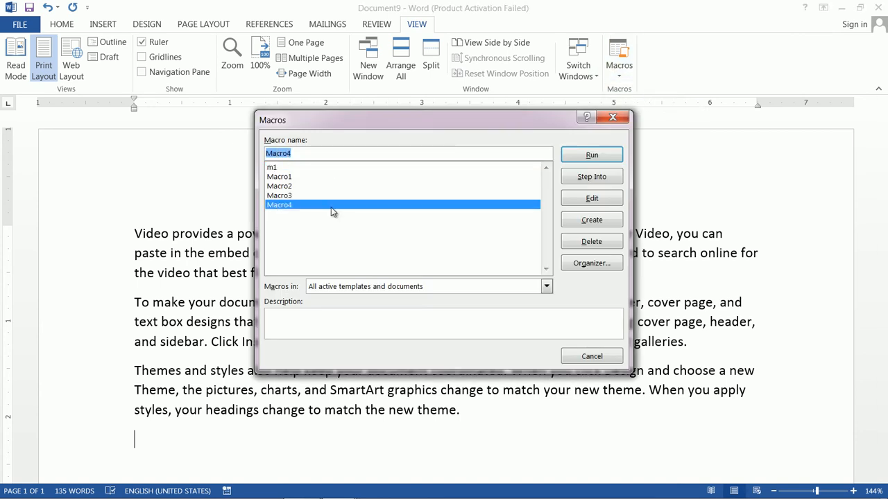
{"action": "left_click", "coordinate": [589, 156]}
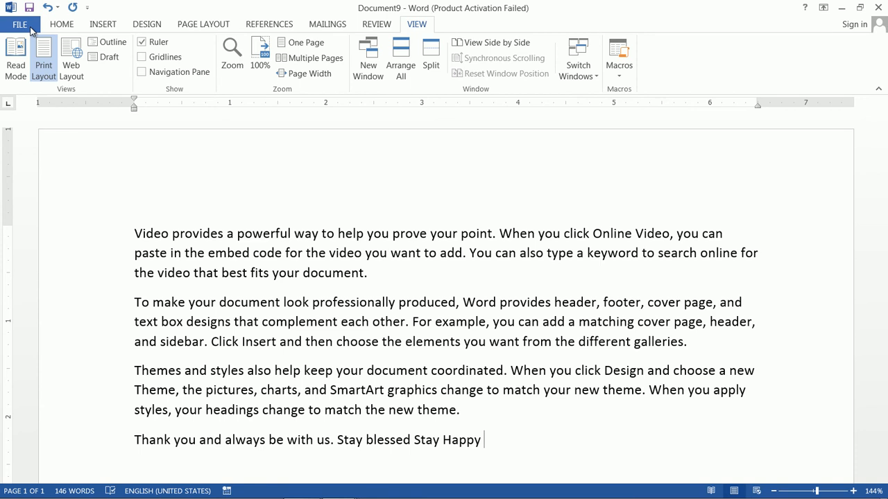
- Create another blank document and start recording a macro named "letter", stored in All Documents (Normal.dotm)
{"action": "left_click", "coordinate": [25, 29]}
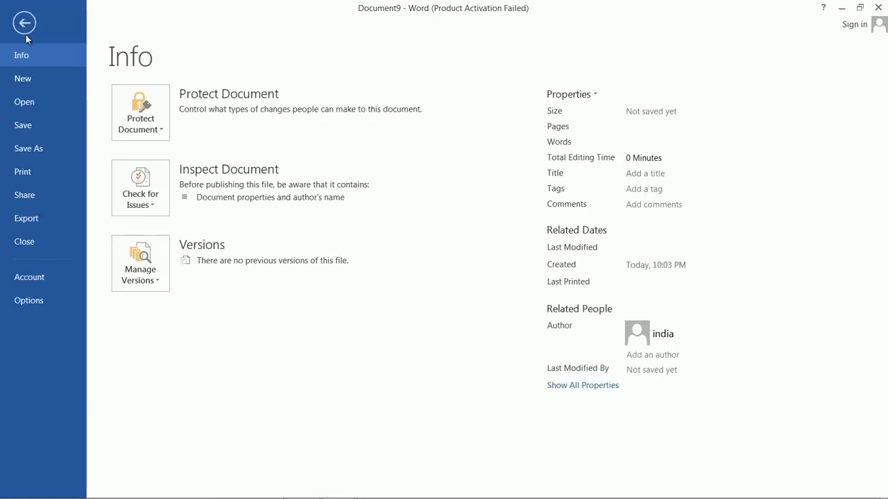
{"action": "left_click", "coordinate": [28, 83]}
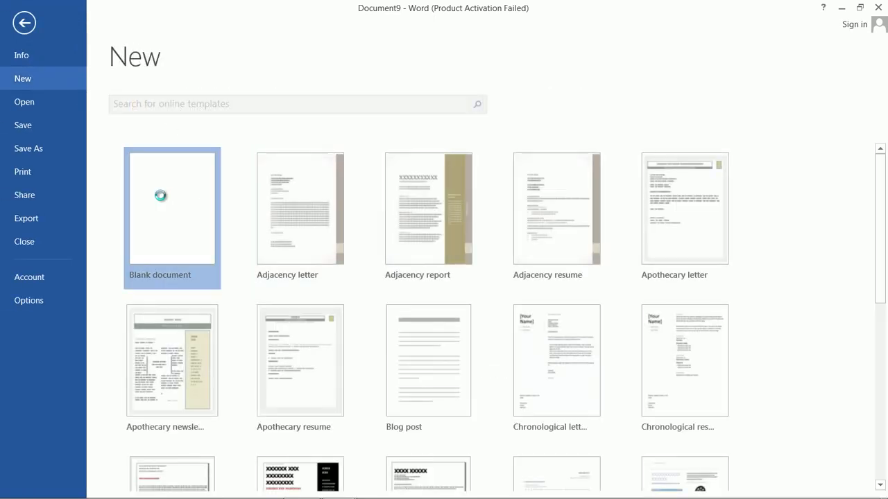
{"action": "key", "text": "Escape"}
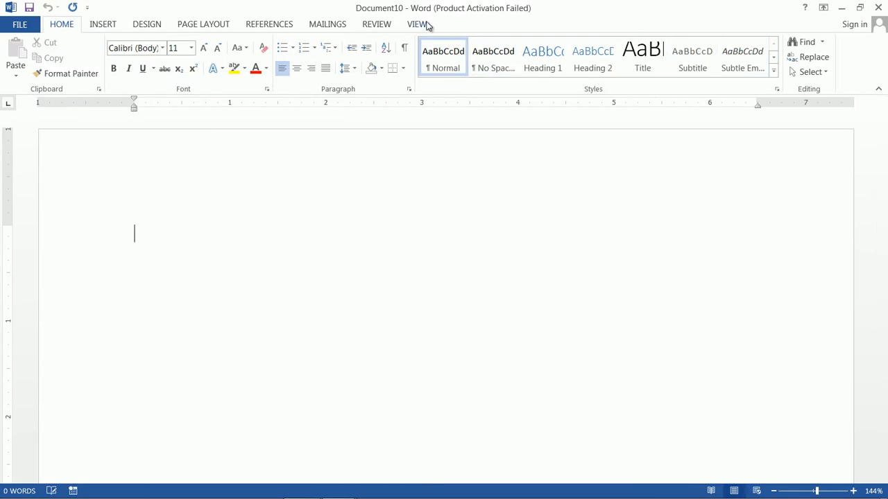
{"action": "left_click", "coordinate": [419, 25]}
{"action": "left_click", "coordinate": [619, 72]}
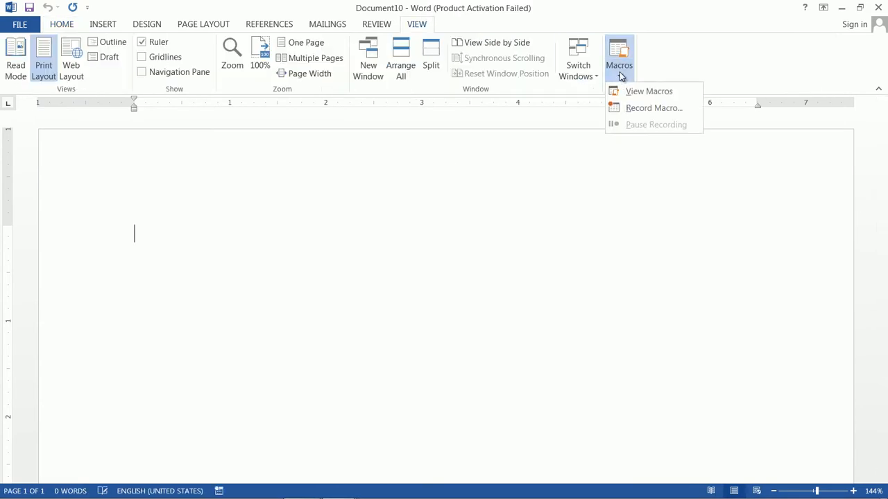
{"action": "left_click", "coordinate": [647, 110]}
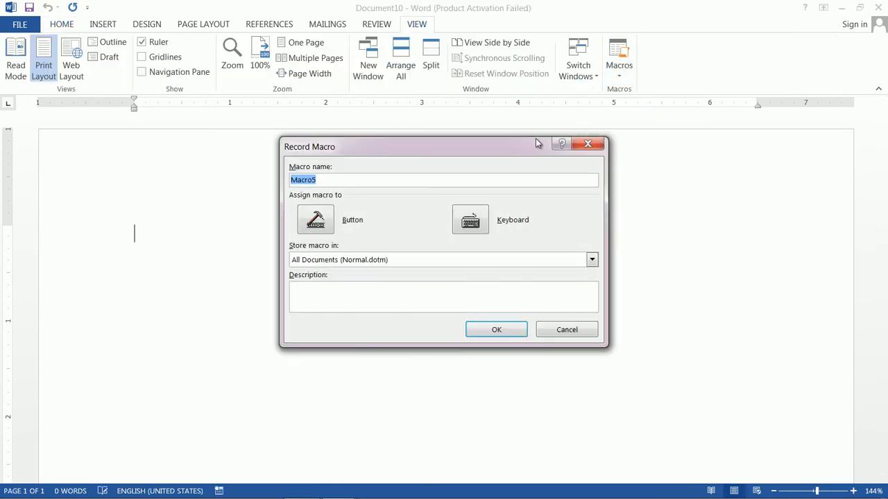
{"action": "key", "text": "BackSpace"}
{"action": "left_click", "coordinate": [497, 330]}
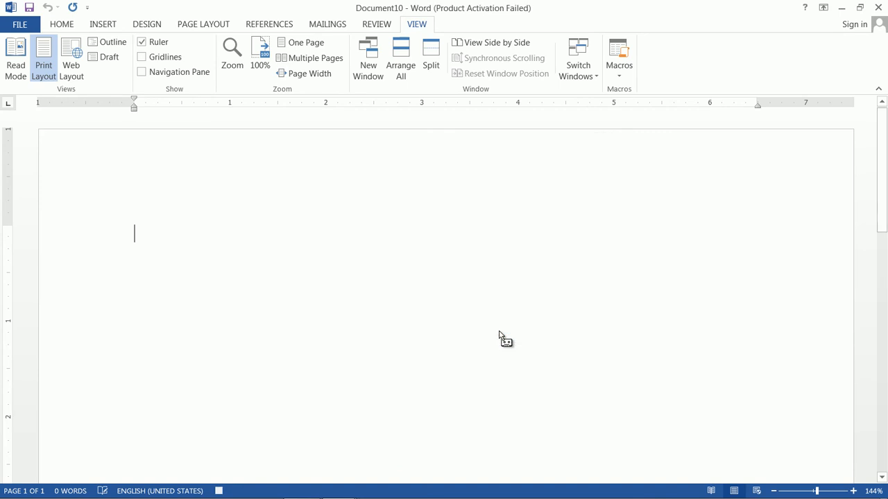
- Enter "Date:" on the first line and insert the current date after it in the 6/7/2020 format
{"action": "type", "text": "Date:"}
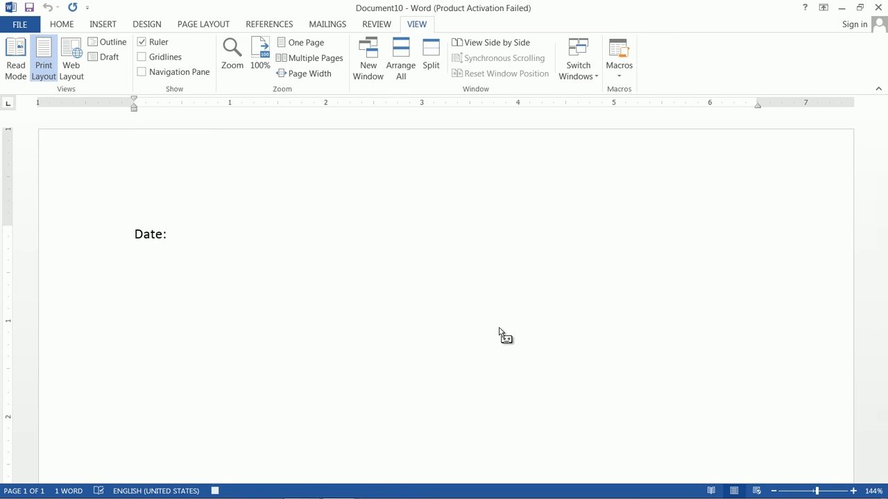
{"action": "left_click", "coordinate": [104, 25]}
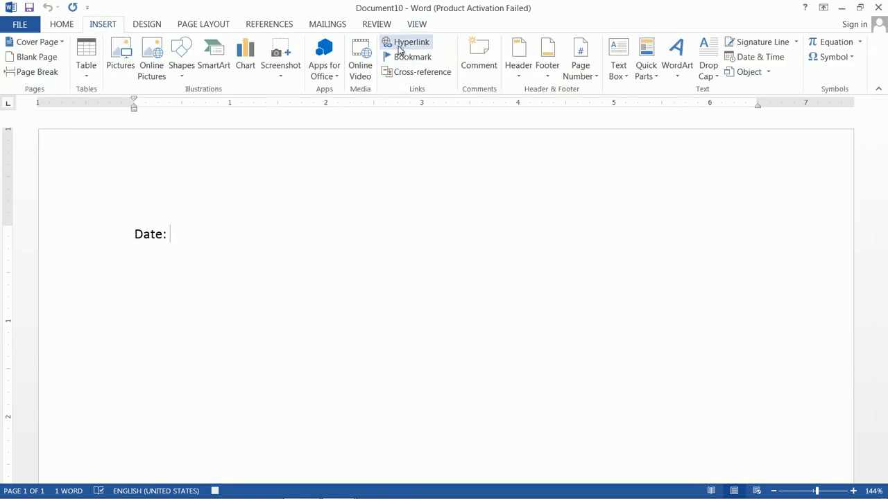
{"action": "left_click", "coordinate": [761, 60]}
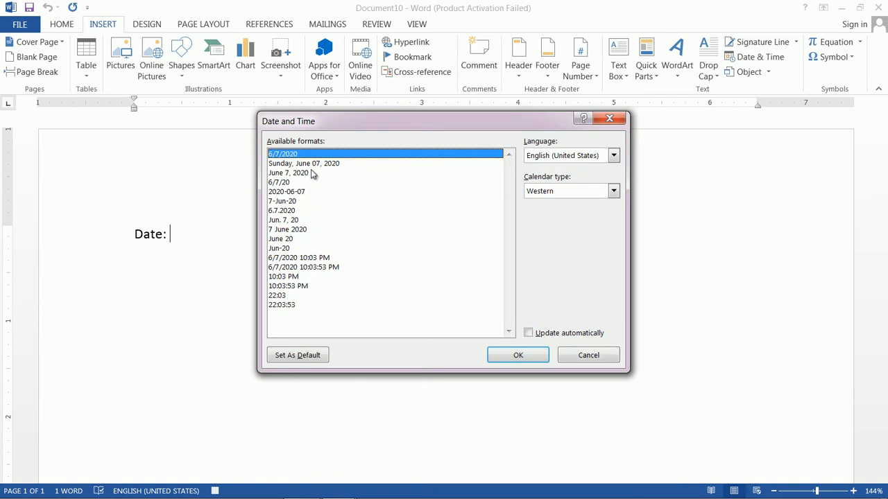
{"action": "left_click", "coordinate": [299, 193]}
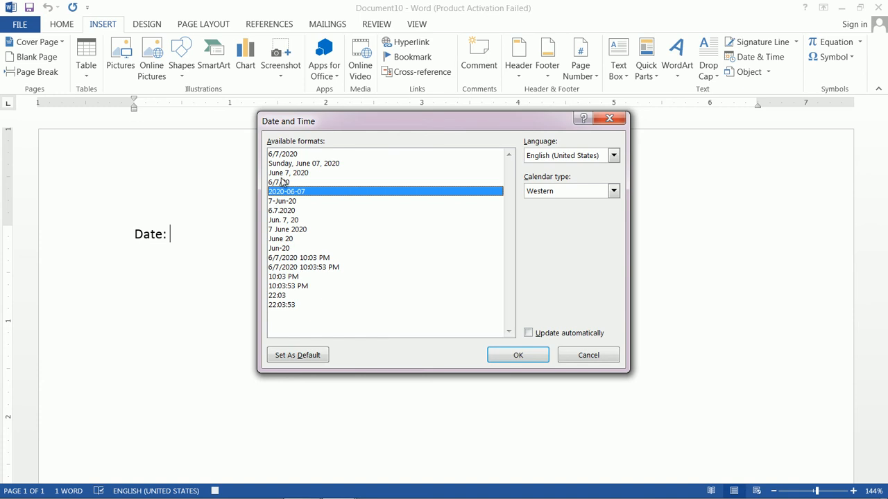
{"action": "left_click", "coordinate": [287, 155]}
{"action": "left_click", "coordinate": [517, 355]}
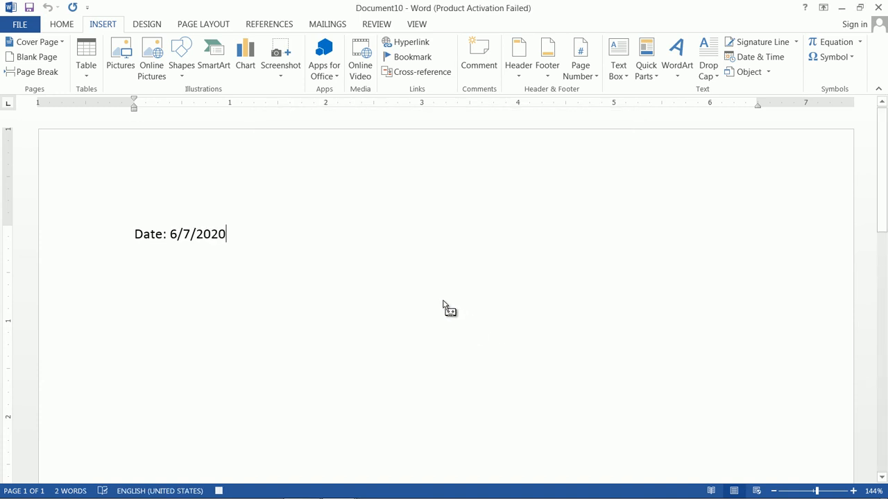
- Add the letter lines "To," and "Sub:" below the date, leaving an empty line after each
{"action": "left_click", "coordinate": [61, 26]}
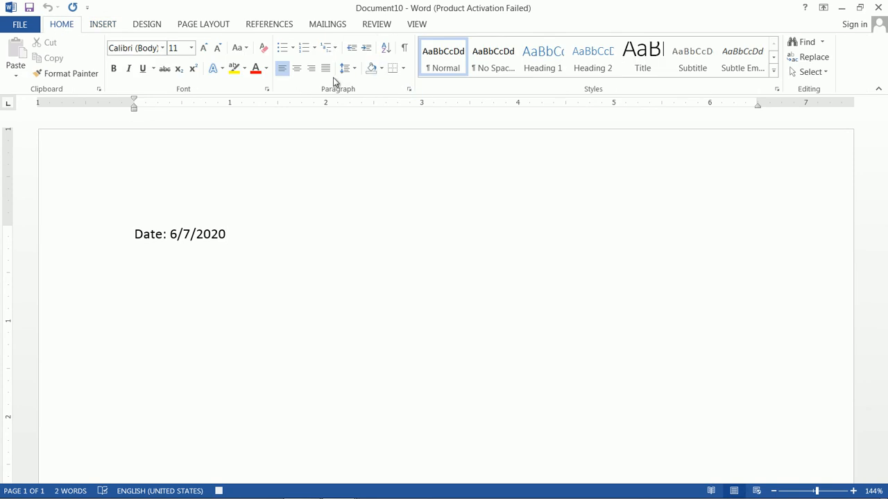
{"action": "key", "text": "Return"}
{"action": "type", "text": "To,"}
{"action": "key", "text": "Return"}
{"action": "key", "text": "Tab"}
{"action": "key", "text": "Return"}
{"action": "type", "text": "Sub:"}
{"action": "key", "text": "Return"}
- Enter "=rand(3)" as the letter body and "Thank You" below it, separated by an empty line
{"action": "type", "text": "=rand(3"}
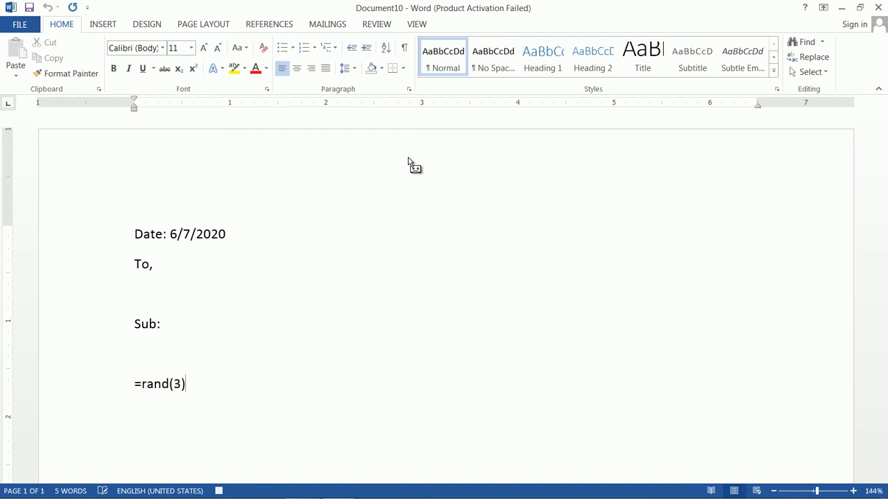
{"action": "type", "text": ")"}
{"action": "key", "text": "Return"}
{"action": "key", "text": "Return"}
{"action": "type", "text": "Thank You"}
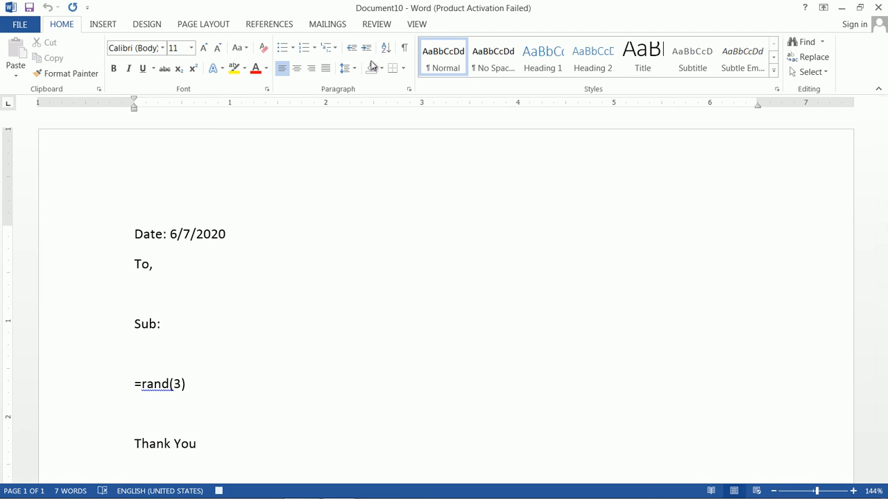
- Add the right-aligned closing "your Faithfully" below "Thank You" and start a new line after it
{"action": "left_click", "coordinate": [312, 69]}
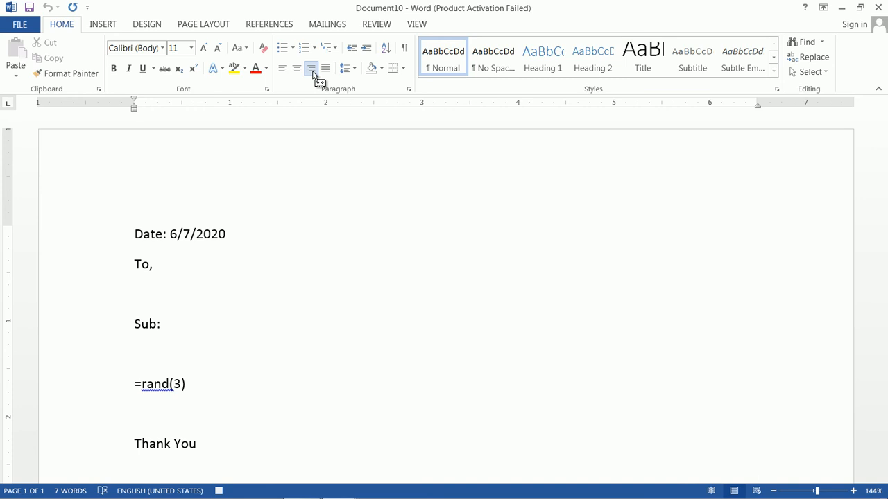
{"action": "type", "text": "your Faithfully"}
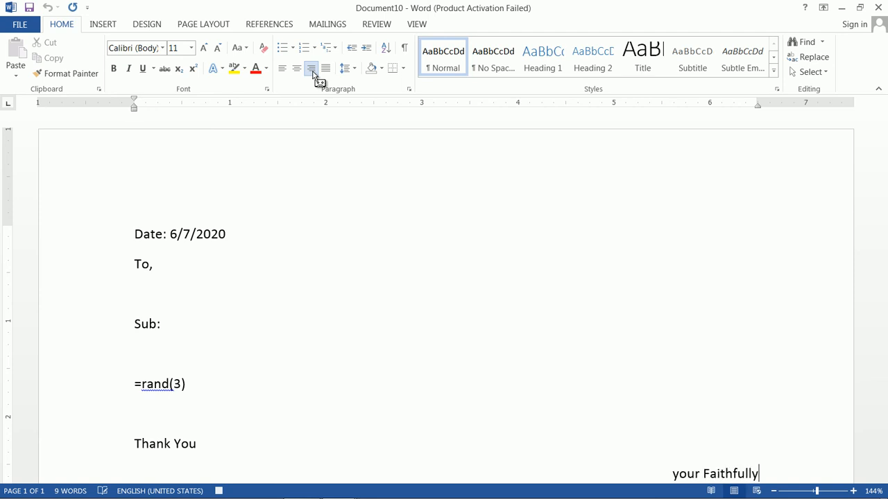
{"action": "key", "text": "Return"}
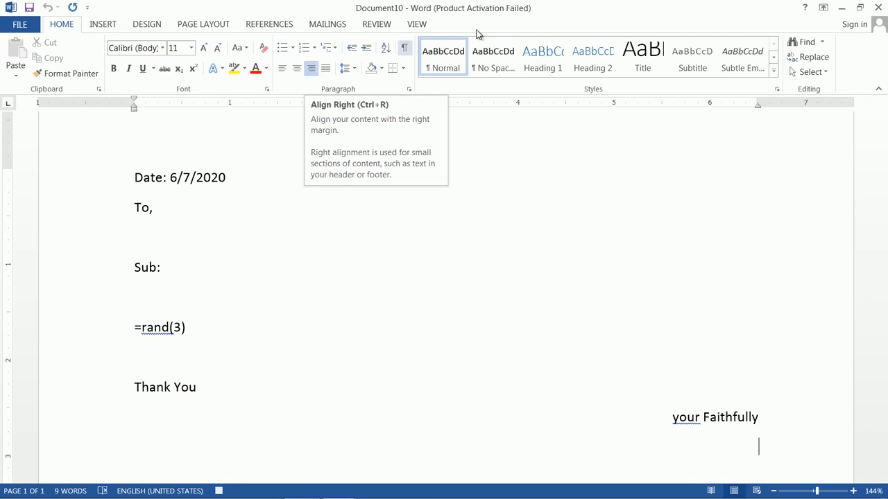
{"action": "scroll", "coordinate": [547, 208], "scroll_direction": "up", "scroll_amount": 1}
{"action": "scroll", "coordinate": [547, 208], "scroll_direction": "down", "scroll_amount": 3}
{"action": "scroll", "coordinate": [547, 208], "scroll_direction": "up", "scroll_amount": 3}
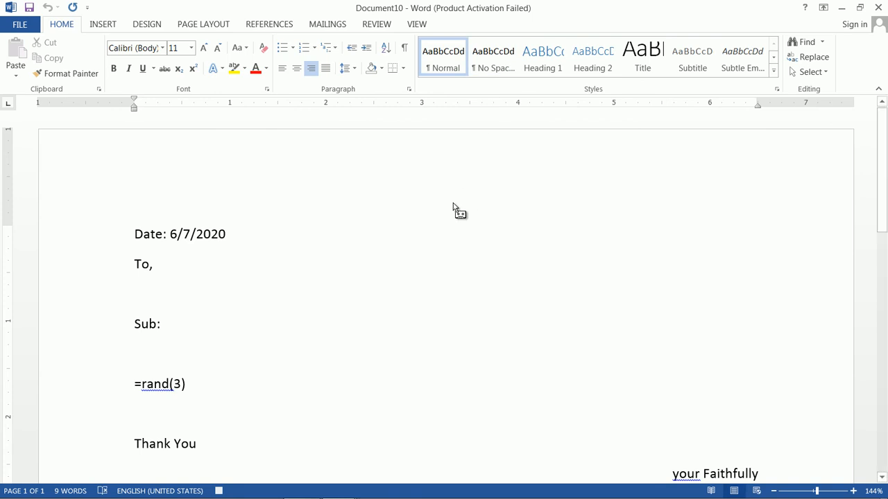
{"action": "left_click", "coordinate": [417, 25]}
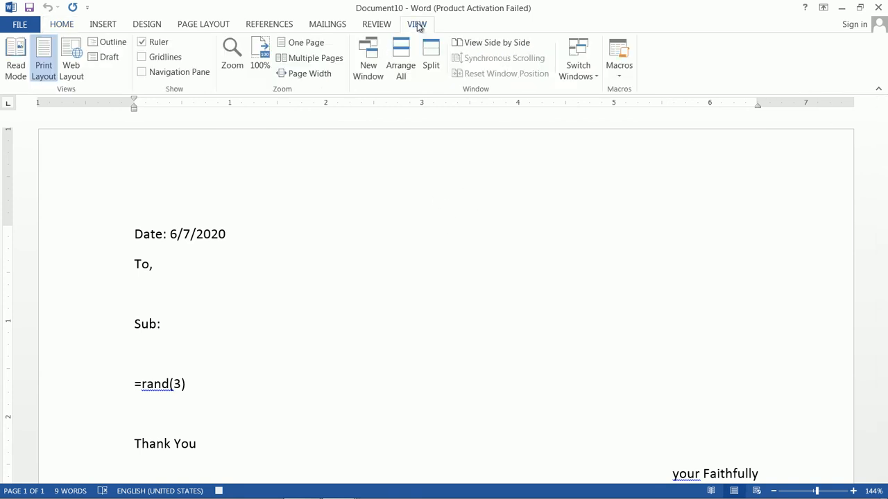
{"action": "left_click", "coordinate": [619, 59]}
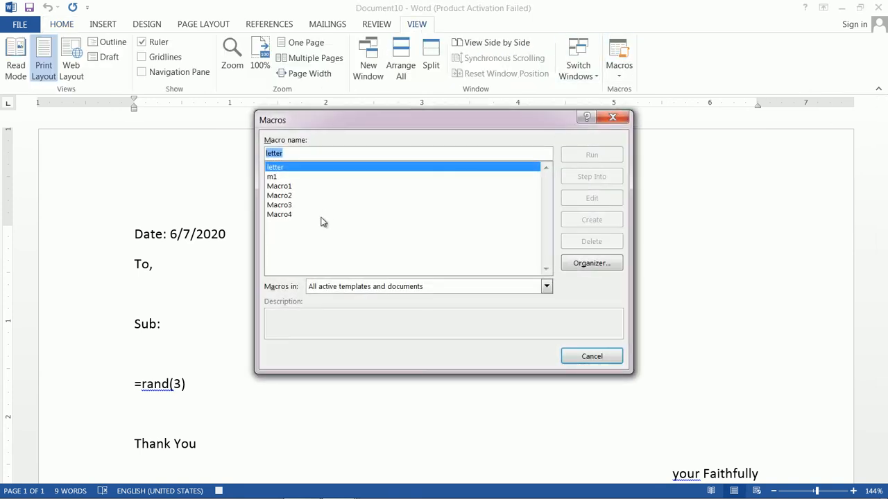
{"action": "left_click", "coordinate": [612, 117]}
{"action": "left_click", "coordinate": [618, 54]}
{"action": "left_click", "coordinate": [593, 357]}
- Stop recording the letter macro
{"action": "left_click", "coordinate": [615, 78]}
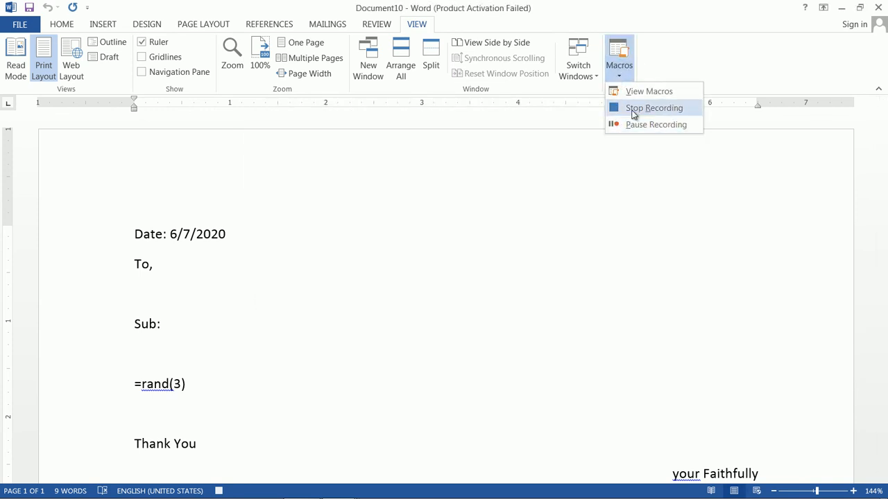
{"action": "left_click", "coordinate": [634, 109]}
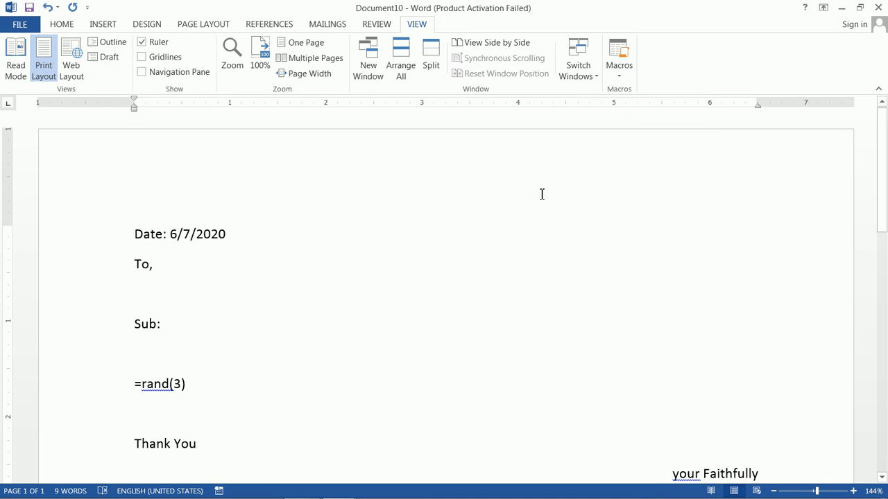
- Create a new blank document and run the letter macro in it
{"action": "left_click", "coordinate": [19, 26]}
{"action": "left_click", "coordinate": [28, 81]}
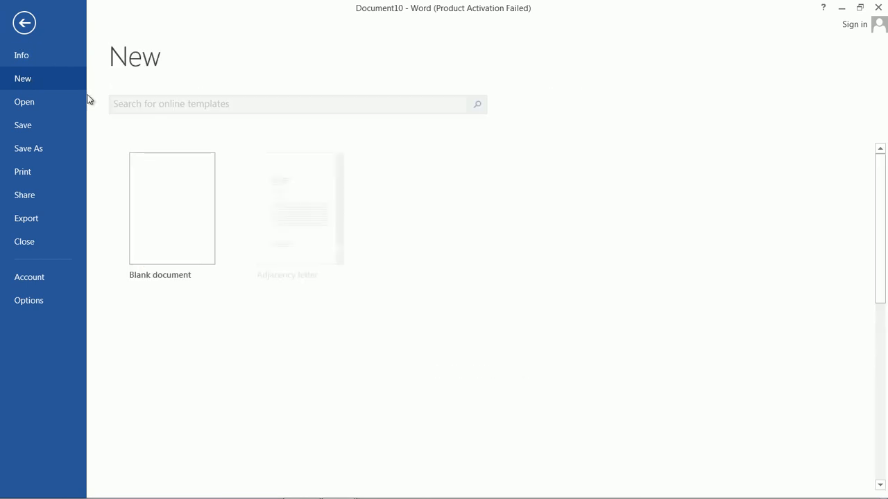
{"action": "left_click", "coordinate": [129, 182]}
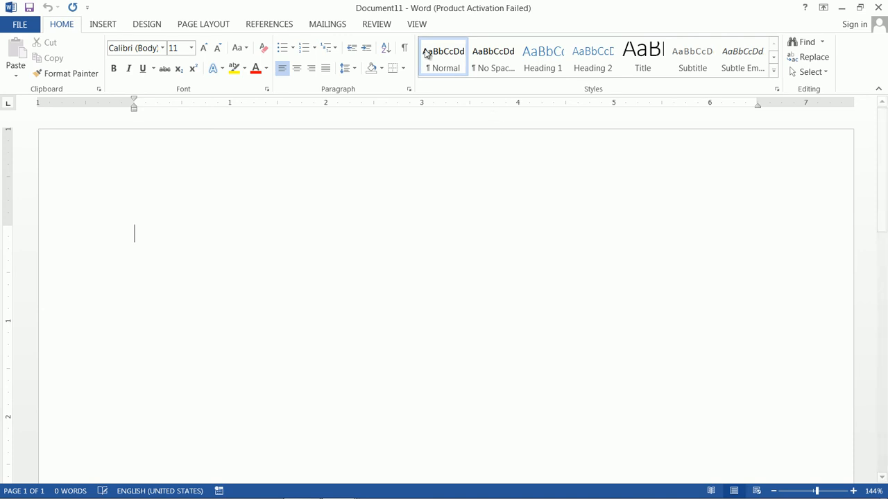
{"action": "left_click", "coordinate": [423, 27]}
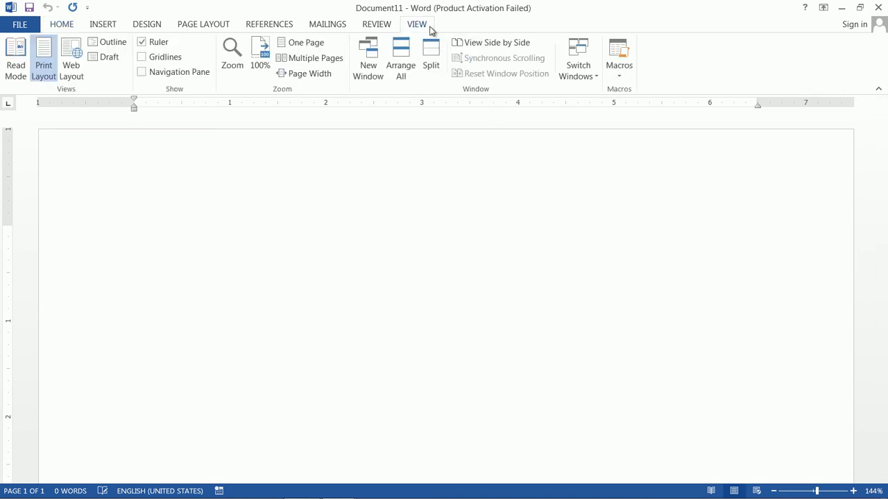
{"action": "left_click", "coordinate": [617, 73]}
{"action": "left_click", "coordinate": [640, 94]}
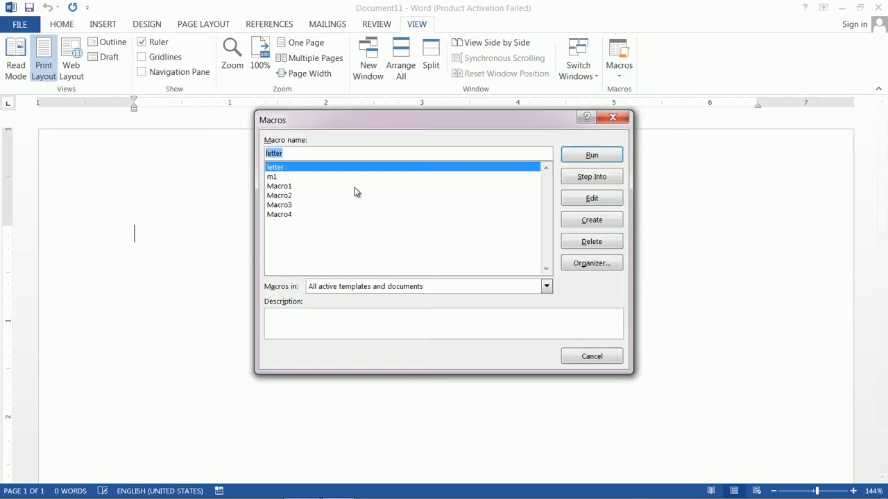
{"action": "left_click", "coordinate": [565, 156]}
{"action": "scroll", "coordinate": [571, 234], "scroll_direction": "down", "scroll_amount": 1}
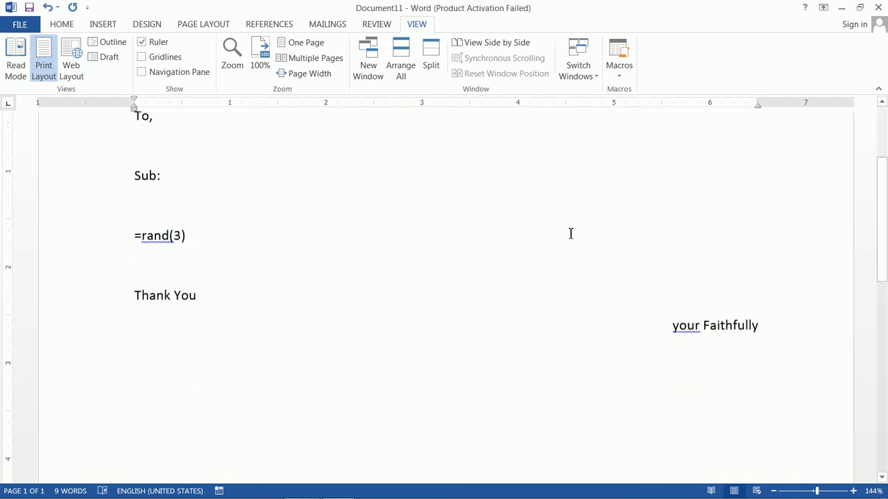
- Expand the =rand(3) line in the letter into sample body paragraphs
{"action": "scroll", "coordinate": [571, 234], "scroll_direction": "up", "scroll_amount": 2}
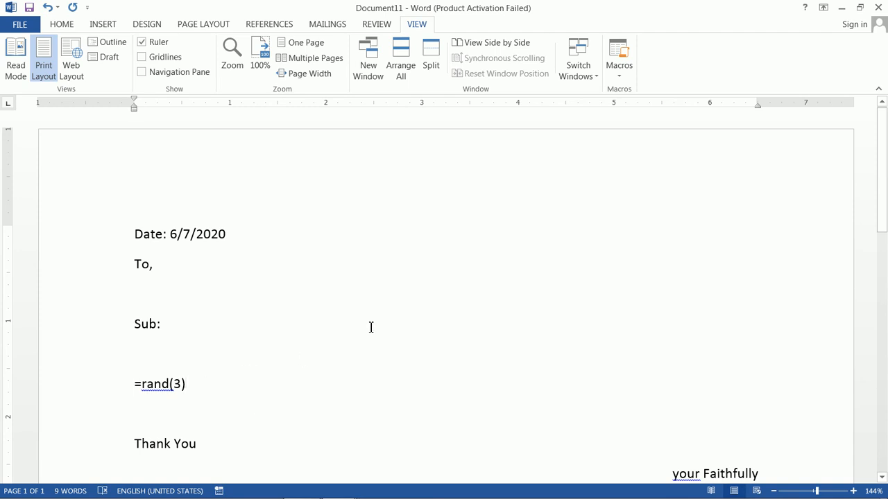
{"action": "key", "text": "Return"}
{"action": "scroll", "coordinate": [382, 319], "scroll_direction": "down", "scroll_amount": 5}
{"action": "scroll", "coordinate": [384, 317], "scroll_direction": "up", "scroll_amount": 4}
{"action": "left_click", "coordinate": [400, 242]}
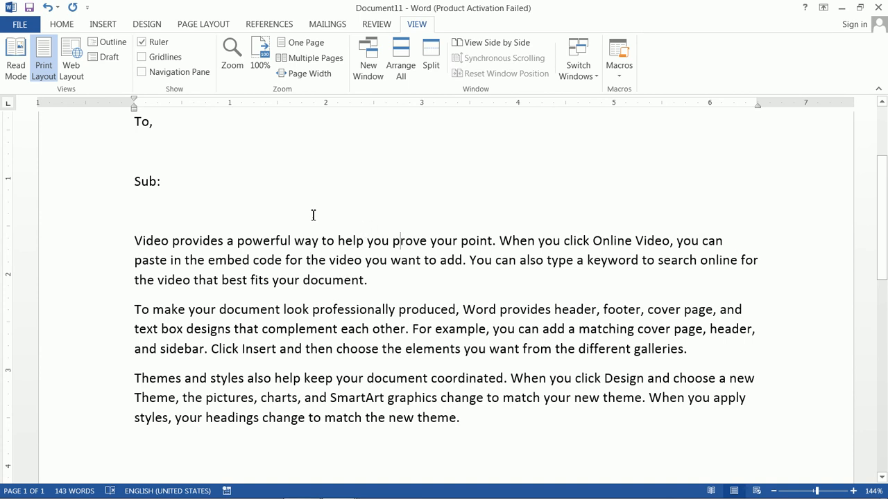
- Review the generated letter from the date line through the body paragraphs to the closing
{"action": "scroll", "coordinate": [317, 218], "scroll_direction": "up", "scroll_amount": 3}
{"action": "left_click", "coordinate": [286, 243]}
{"action": "left_click", "coordinate": [295, 382]}
{"action": "left_click_drag", "start_coordinate": [170, 231], "coordinate": [231, 231]}
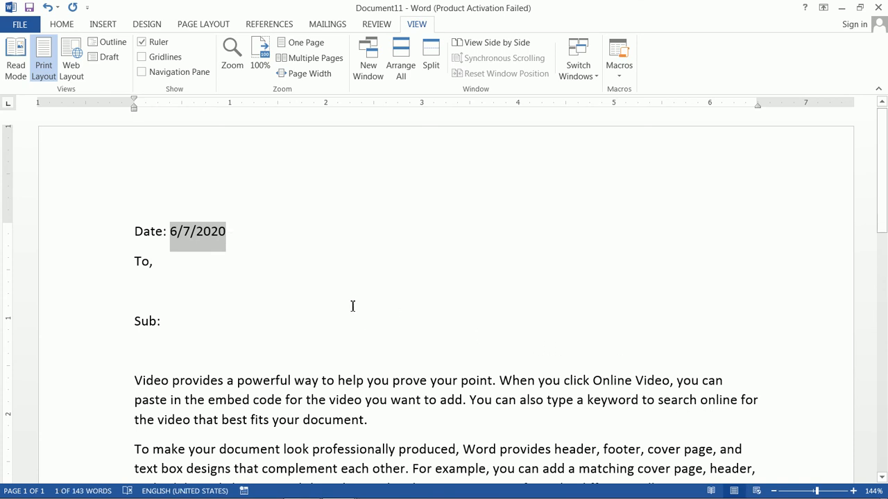
{"action": "left_click", "coordinate": [440, 239]}
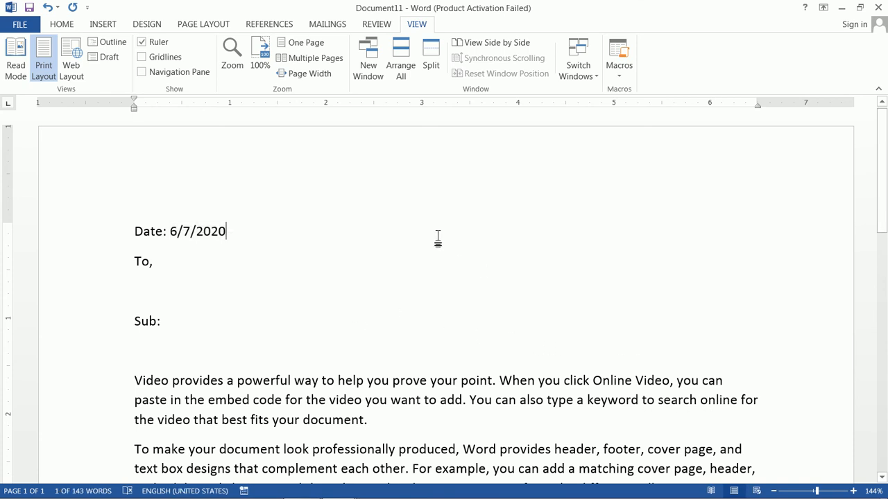
{"action": "scroll", "coordinate": [439, 246], "scroll_direction": "down", "scroll_amount": 4}
{"action": "scroll", "coordinate": [439, 250], "scroll_direction": "down", "scroll_amount": 1}
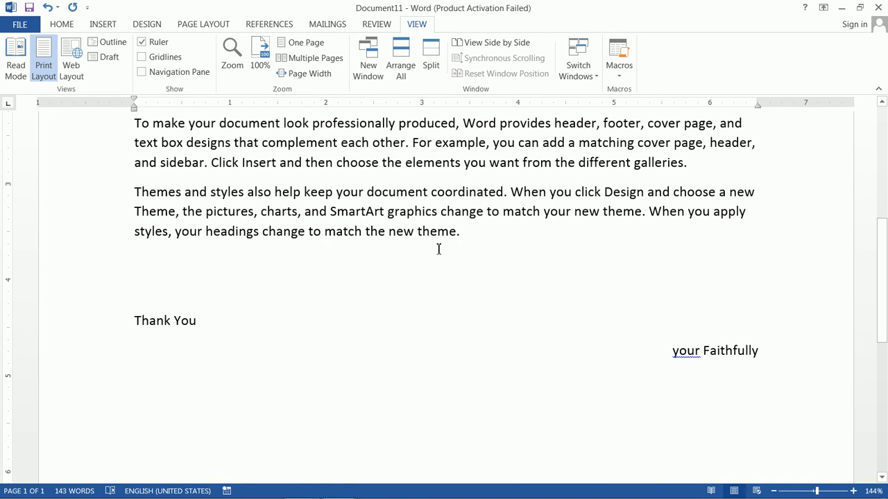
{"action": "scroll", "coordinate": [438, 250], "scroll_direction": "up", "scroll_amount": 5}
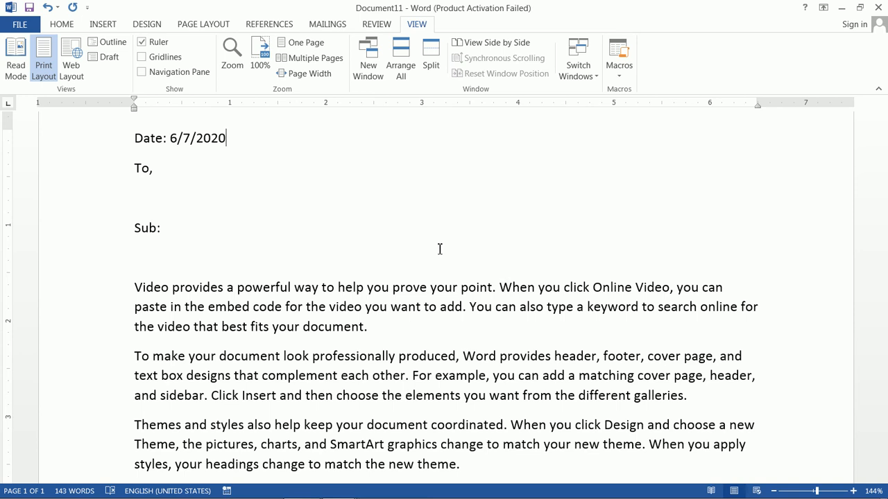
- Open the code of the recorded macro m1 for editing
{"action": "left_click", "coordinate": [618, 69]}
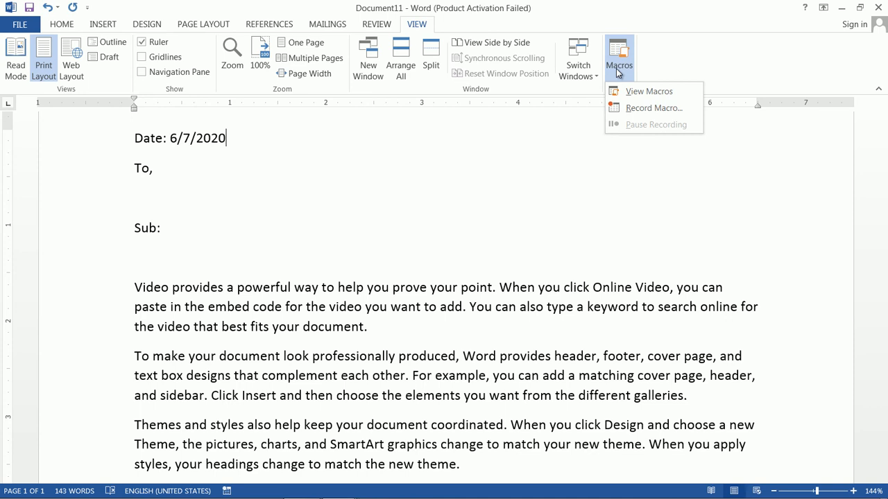
{"action": "left_click", "coordinate": [648, 90]}
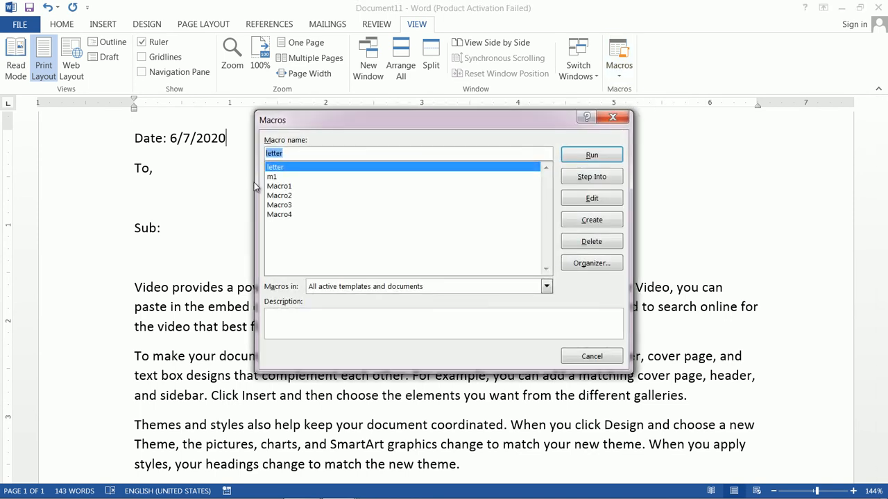
{"action": "left_click", "coordinate": [272, 177]}
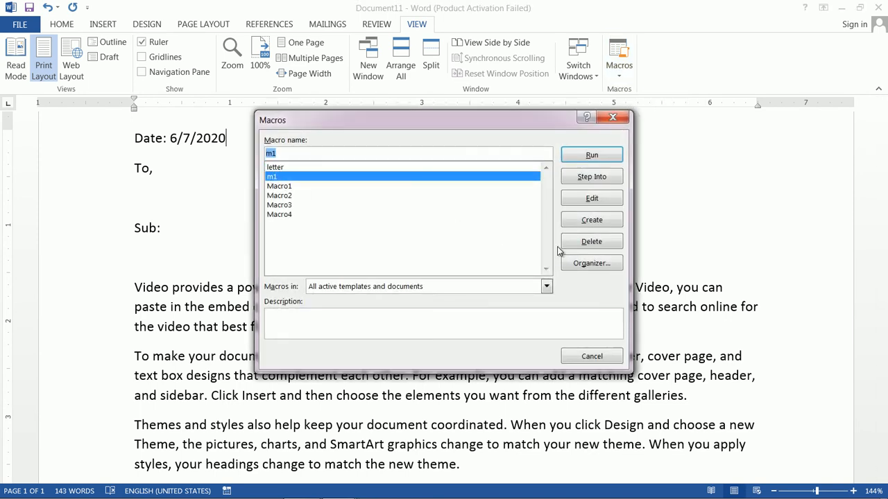
{"action": "left_click", "coordinate": [591, 198]}
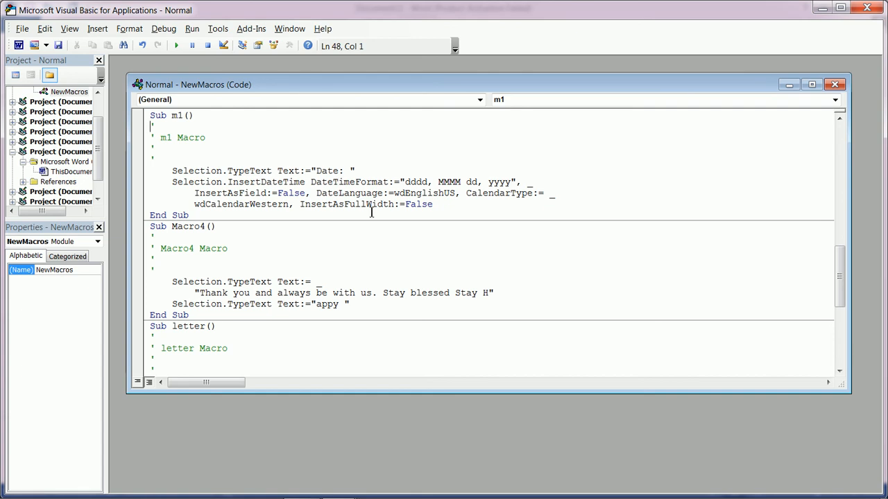
- Examine the recorded VBA code from m1 down to the end of the letter macro, and close the code editor
{"action": "scroll", "coordinate": [372, 212], "scroll_direction": "down", "scroll_amount": 4}
{"action": "scroll", "coordinate": [371, 211], "scroll_direction": "down", "scroll_amount": 4}
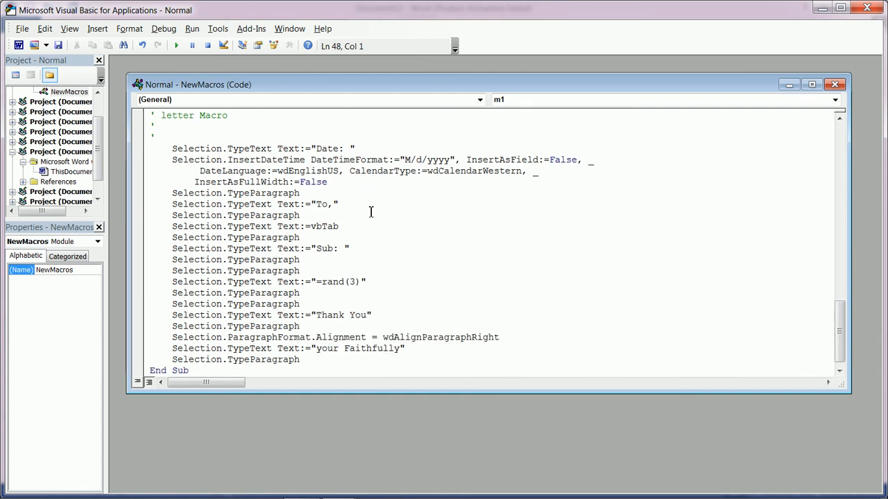
{"action": "scroll", "coordinate": [326, 323], "scroll_direction": "up", "scroll_amount": 2}
{"action": "scroll", "coordinate": [318, 325], "scroll_direction": "down", "scroll_amount": 2}
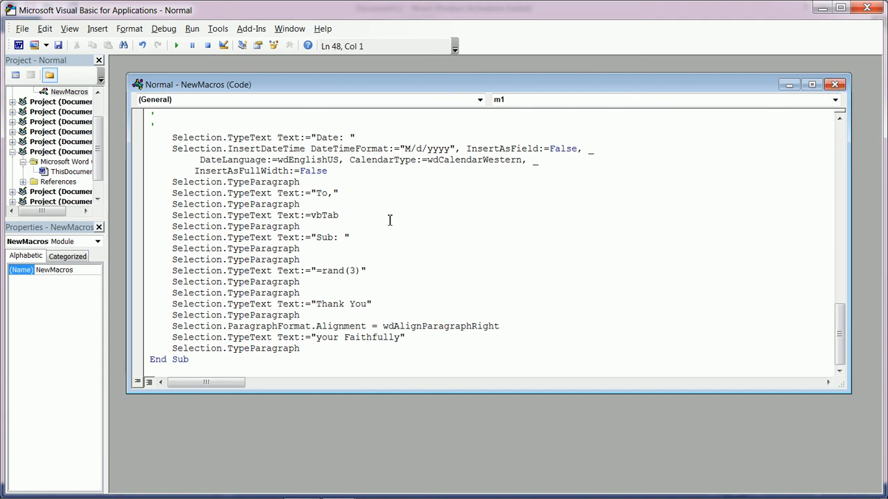
{"action": "left_click", "coordinate": [835, 85]}
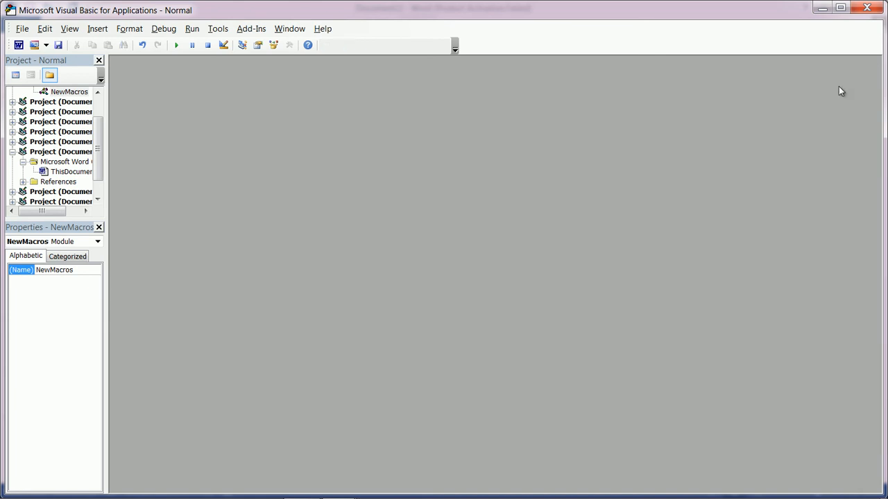
{"action": "left_click", "coordinate": [868, 8]}
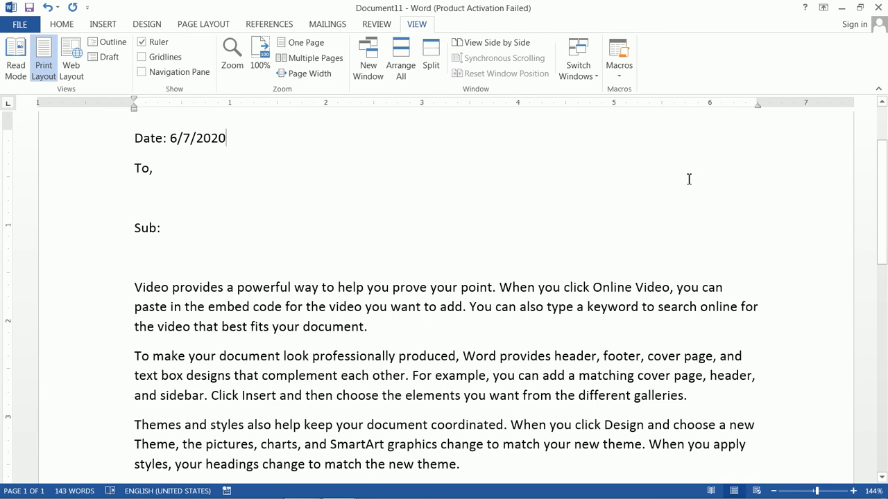